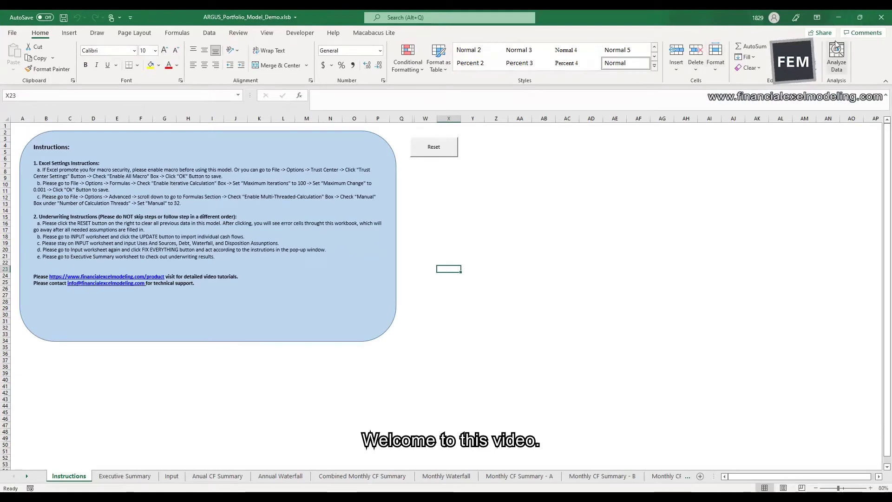
# - Open the Porfolio Model-Individual-Cash-Flow-Model folder, pick out the 49_Road and 165_Road workbooks, and minimize Explorer
pyautogui.click(436, 216)
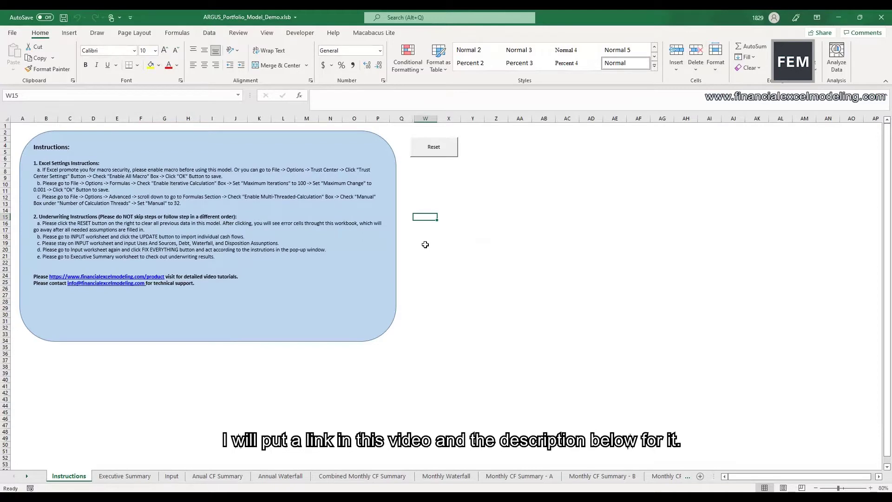
pyautogui.click(425, 244)
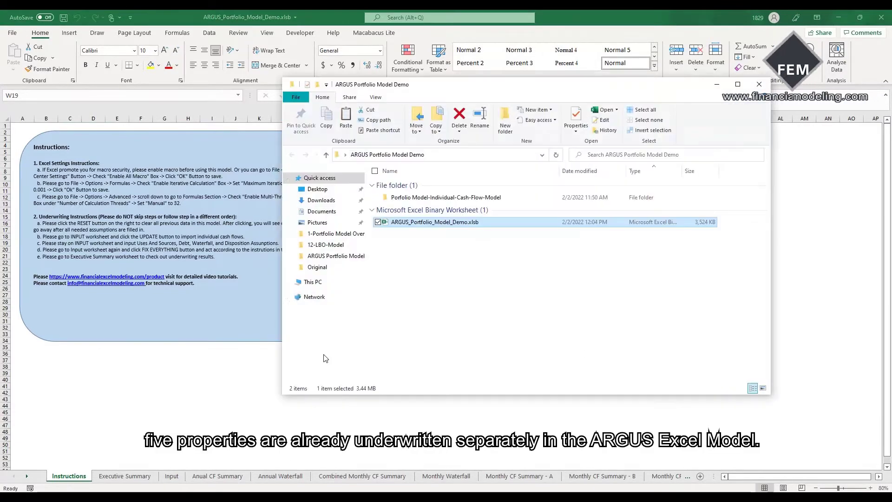
pyautogui.doubleClick(409, 198)
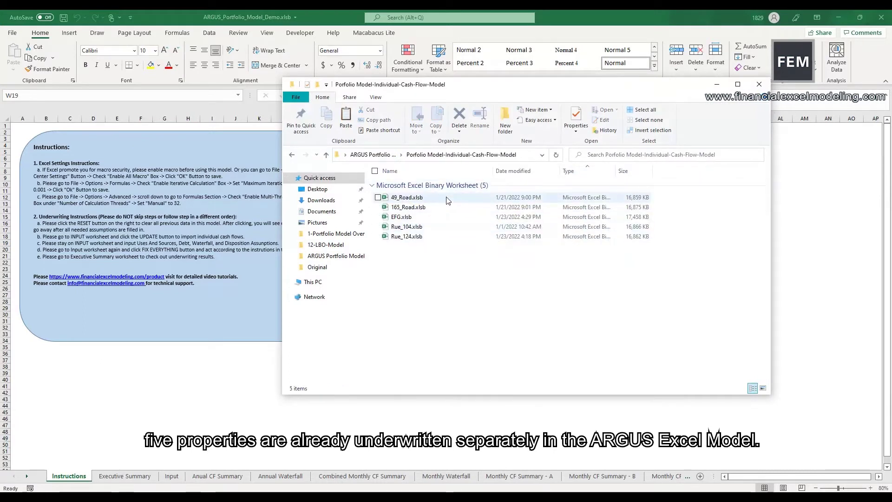
pyautogui.click(437, 199)
pyautogui.moveTo(425, 198); pyautogui.dragTo(425, 225)
pyautogui.click(409, 207)
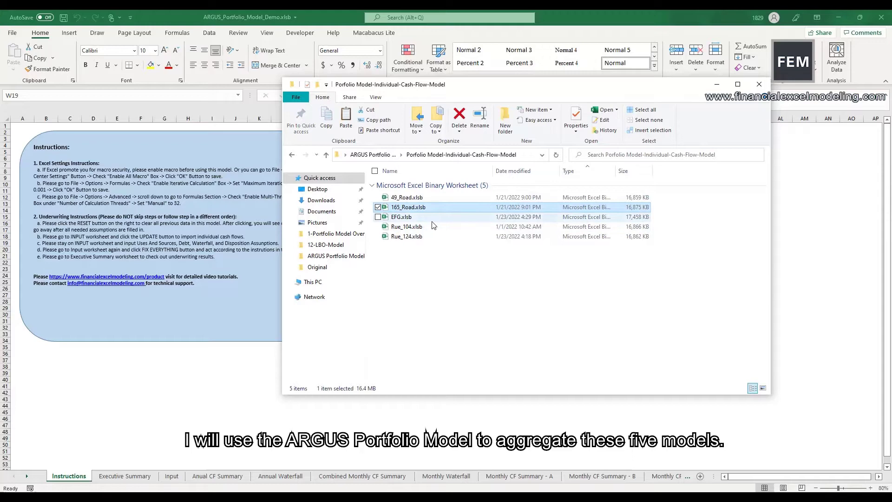
pyautogui.click(715, 89)
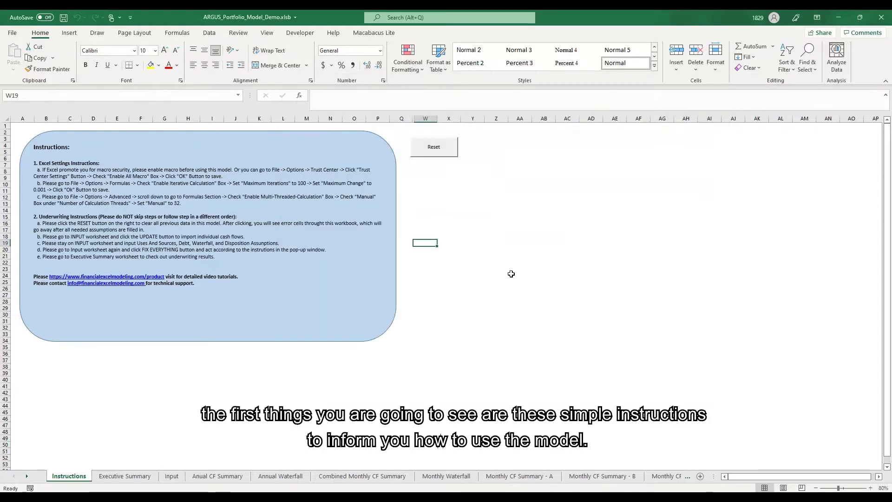
pyautogui.click(397, 256)
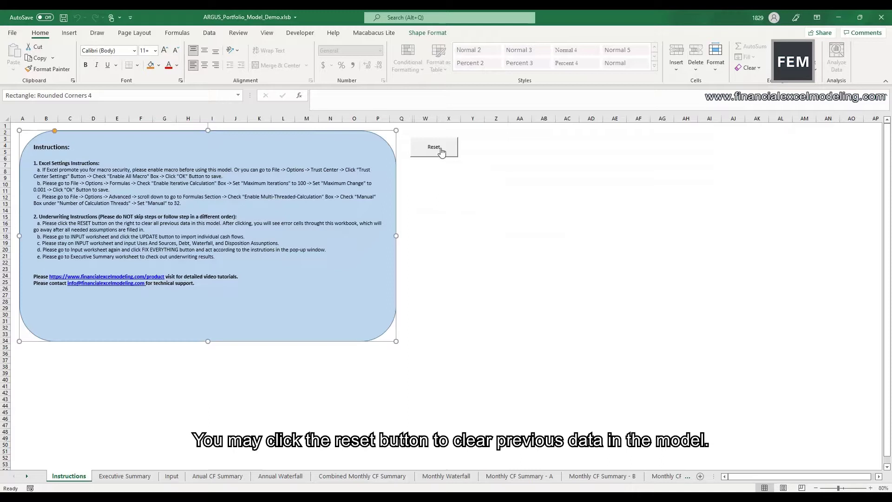
pyautogui.moveTo(476, 171); pyautogui.dragTo(393, 131)
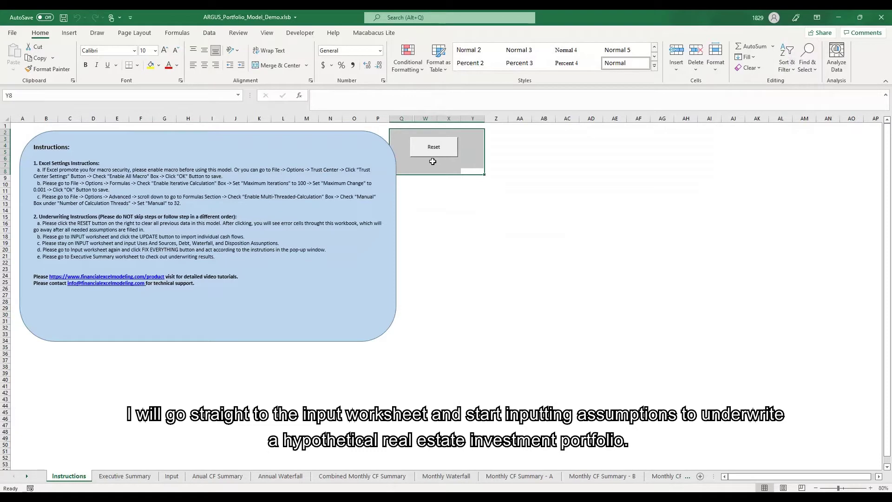
pyautogui.click(432, 172)
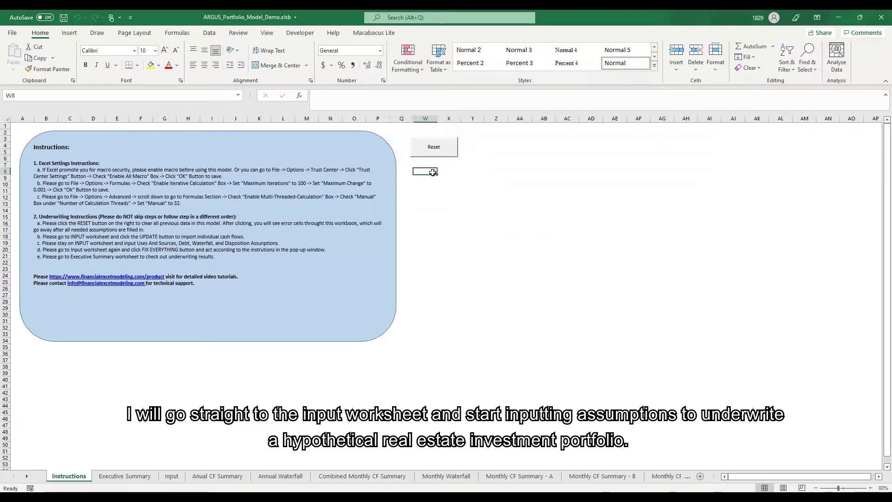
# - On the Input sheet, enter Close Date 10/1/2021 in C4 and Deal Name ABC in C6
pyautogui.click(171, 476)
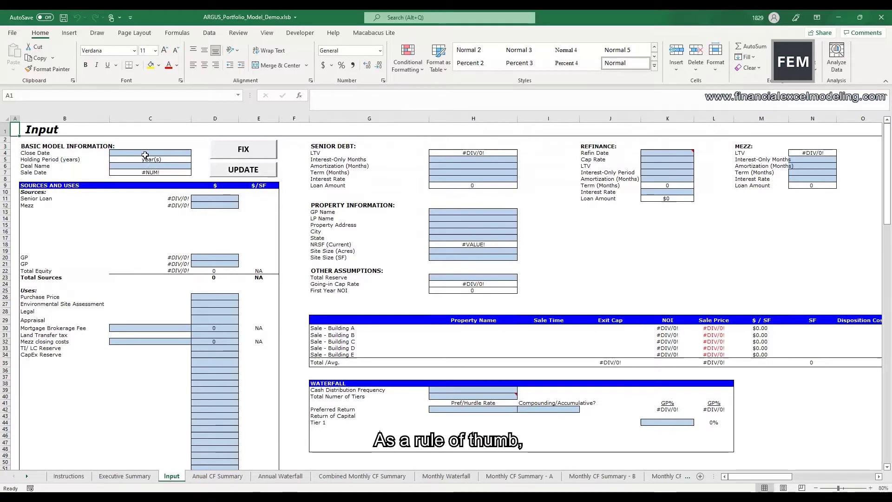
pyautogui.click(171, 151)
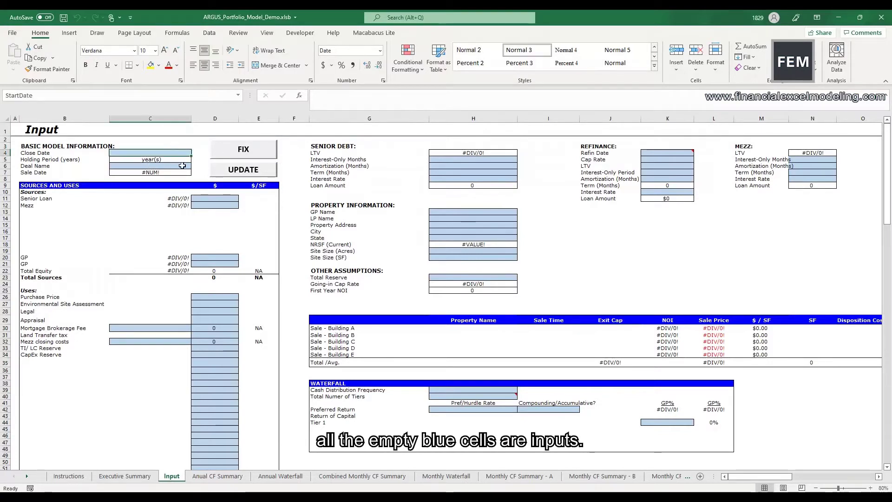
pyautogui.click(182, 166)
pyautogui.moveTo(473, 159); pyautogui.dragTo(473, 181)
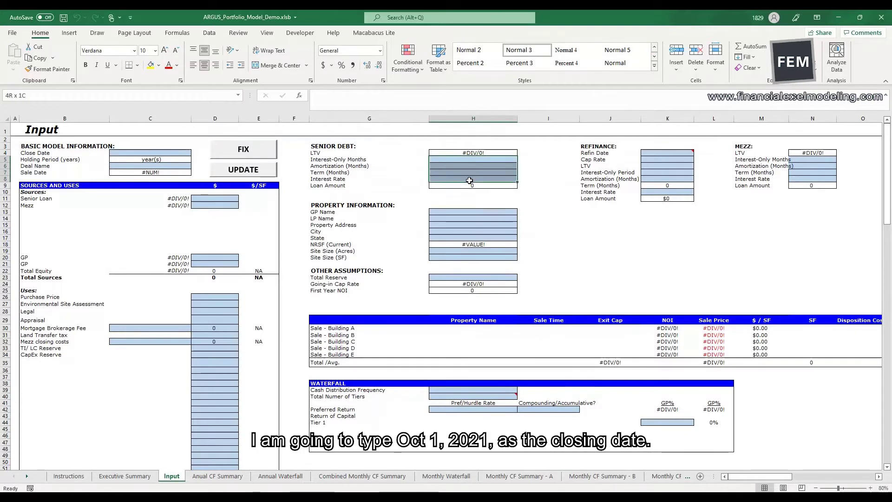
pyautogui.click(150, 153)
pyautogui.write('1')
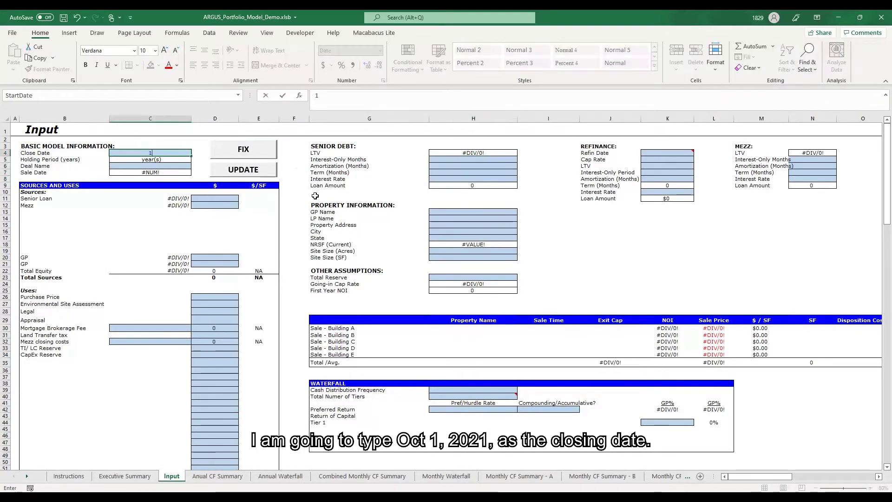
pyautogui.write('0/1/2021')
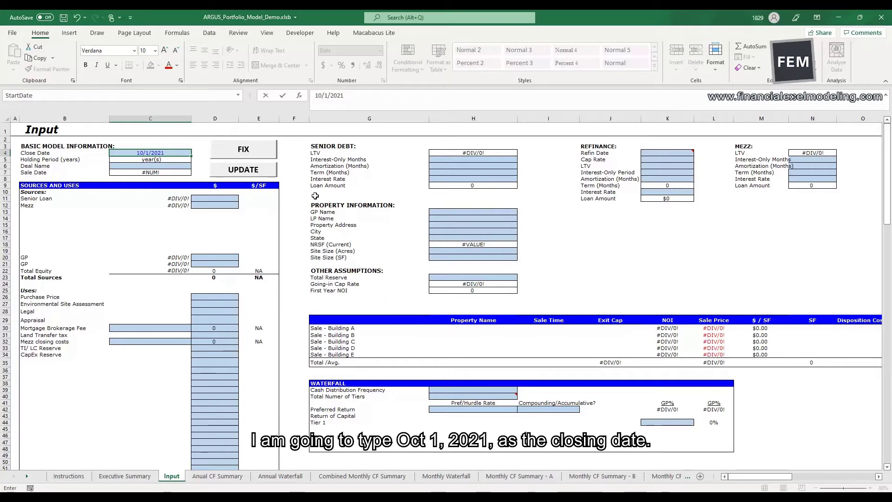
pyautogui.hotkey('ctrl', 'Return')
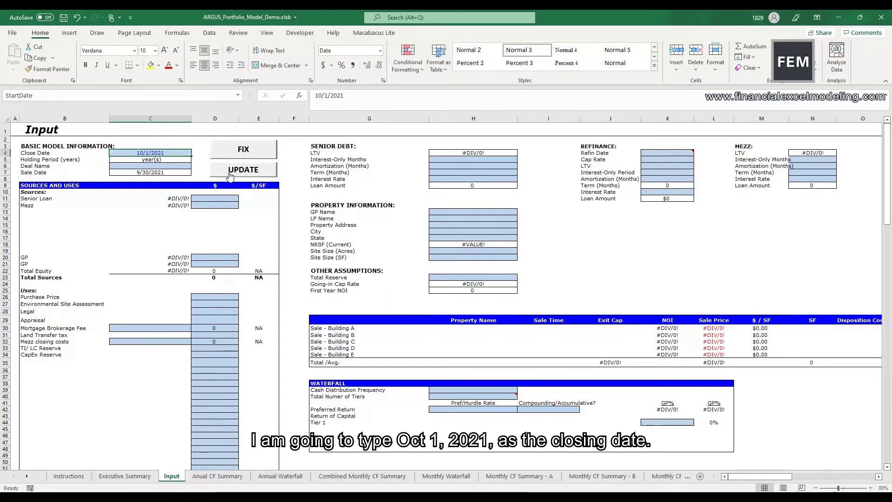
pyautogui.click(173, 166)
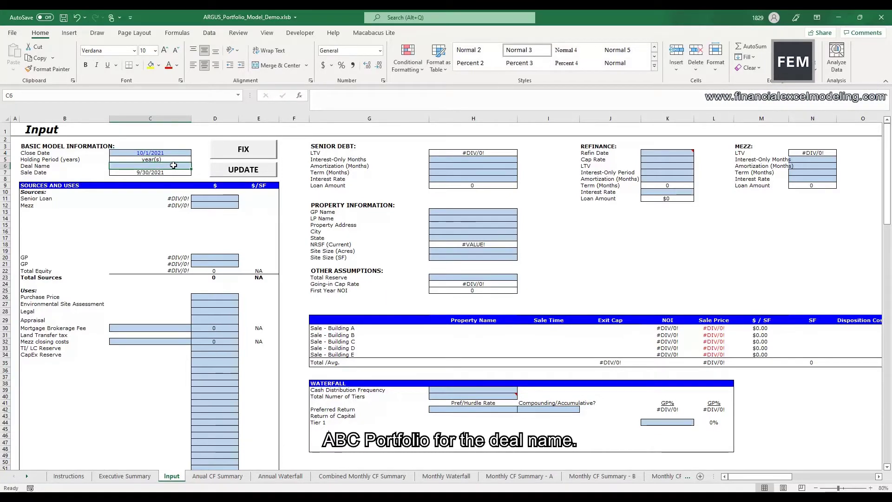
pyautogui.write('ABC')
pyautogui.hotkey('ctrl', 'Return')
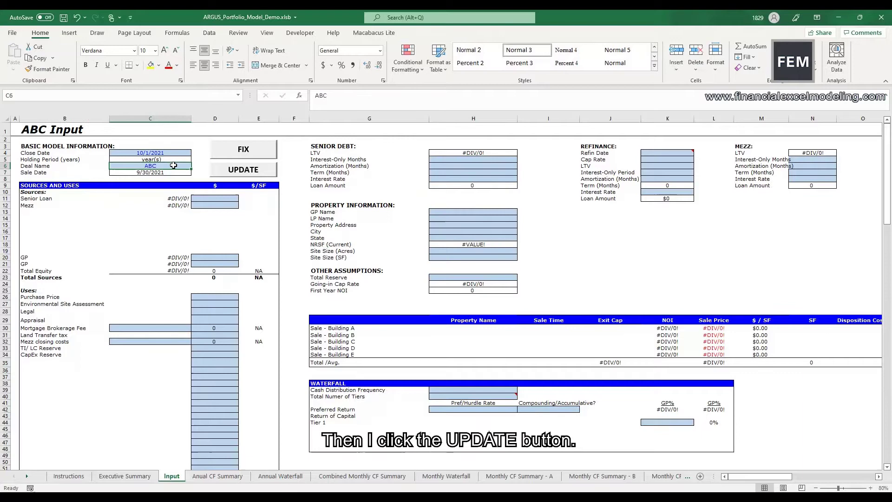
# - Run UPDATE, select all five property workbooks in the cash-flow folder, and review their A–E order
pyautogui.click(235, 172)
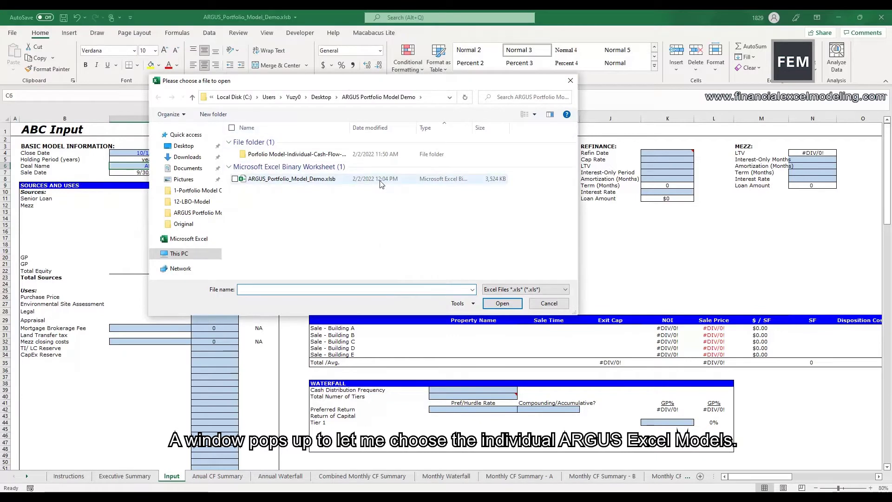
pyautogui.doubleClick(305, 156)
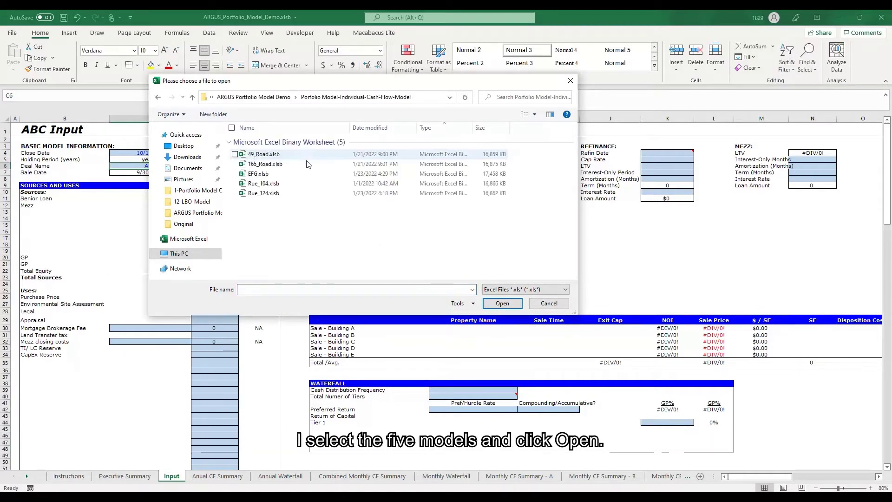
pyautogui.click(251, 154)
pyautogui.keyDown('shift'); pyautogui.click(280, 195); pyautogui.keyUp('shift')
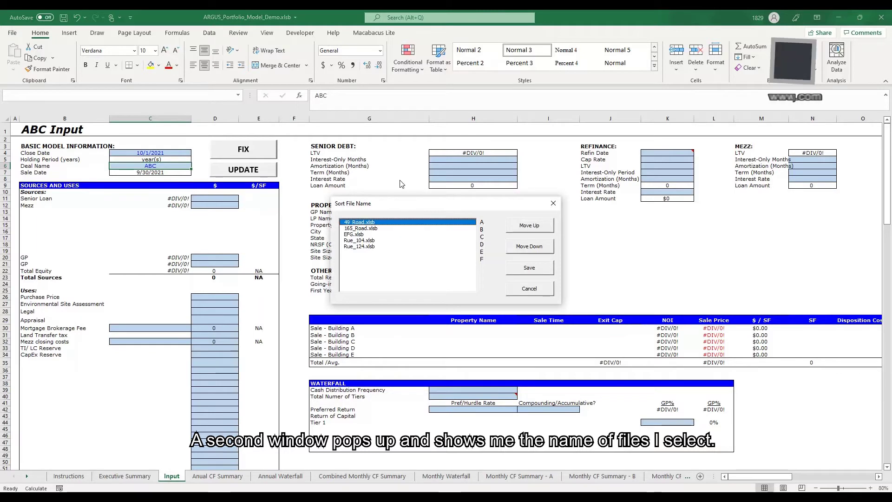
pyautogui.moveTo(442, 206); pyautogui.dragTo(441, 200)
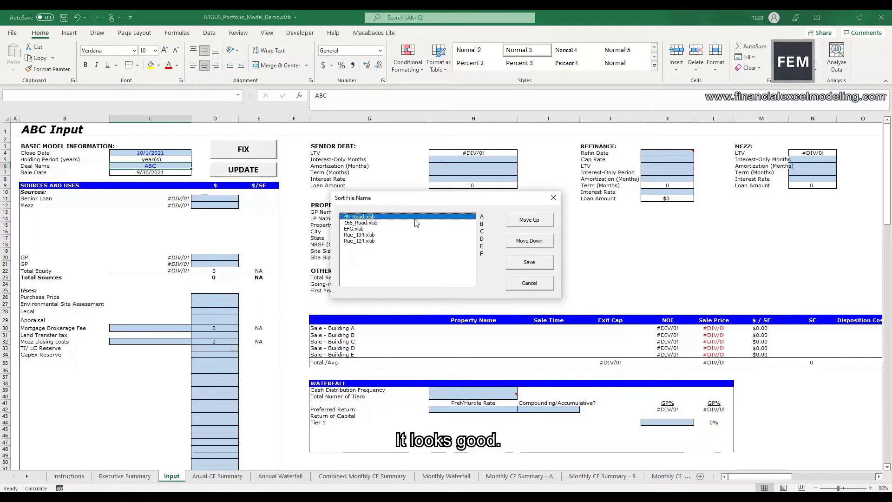
pyautogui.click(365, 224)
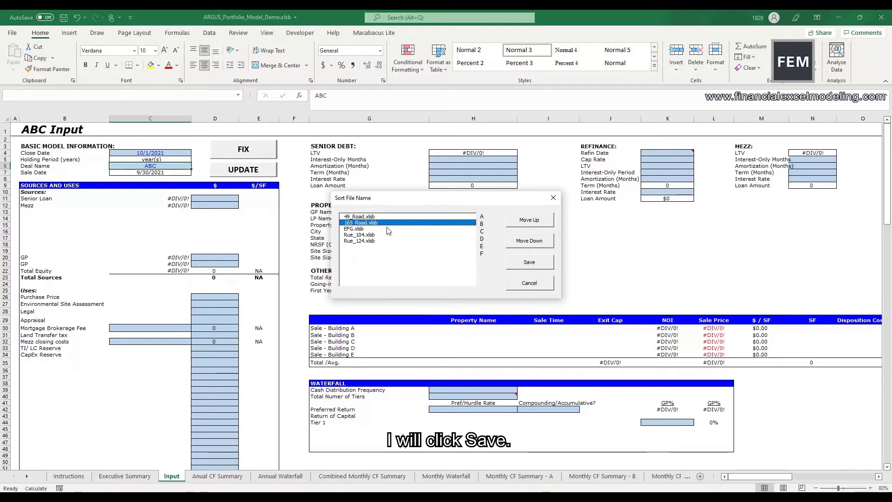
# - Import the files to fill H30:H34 with 49 Road, 165 Road, EFG, Rue 104 and Rue 124
pyautogui.click(521, 265)
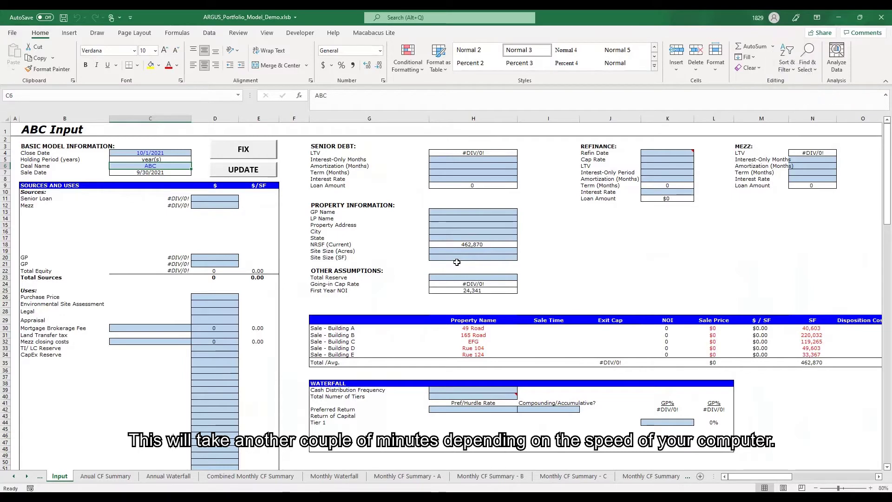
pyautogui.click(357, 219)
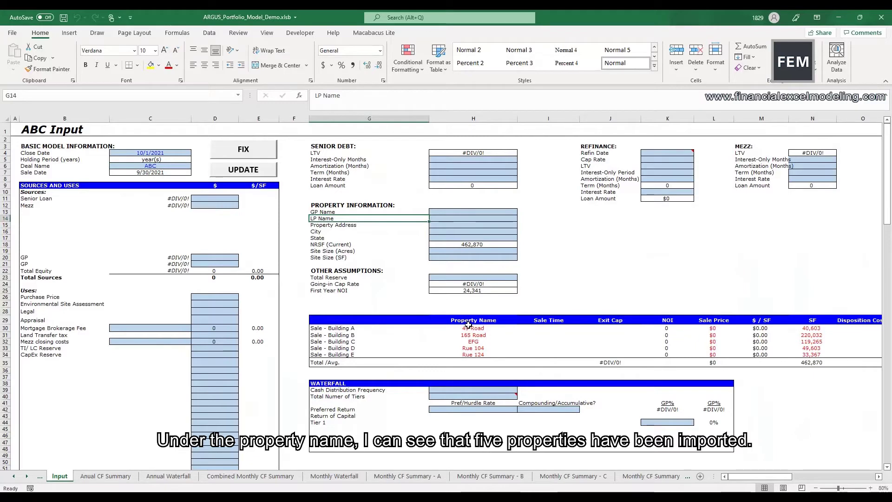
pyautogui.moveTo(468, 324); pyautogui.dragTo(469, 354)
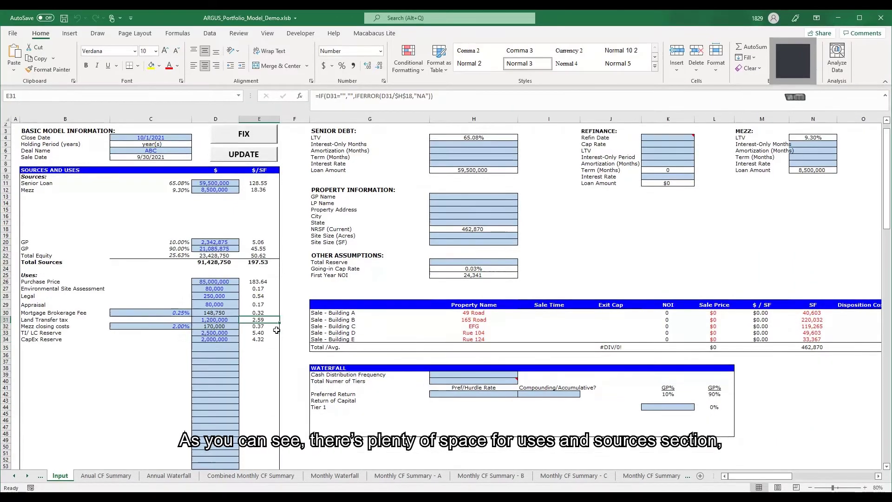
# - Save the workbook
pyautogui.scroll(-1, 276, 330)
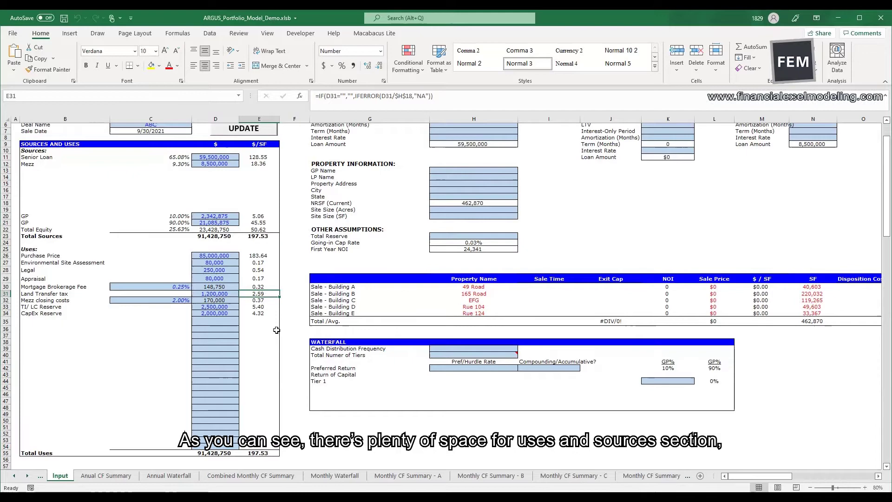
pyautogui.scroll(2, 276, 329)
pyautogui.hotkey('ctrl', 's')
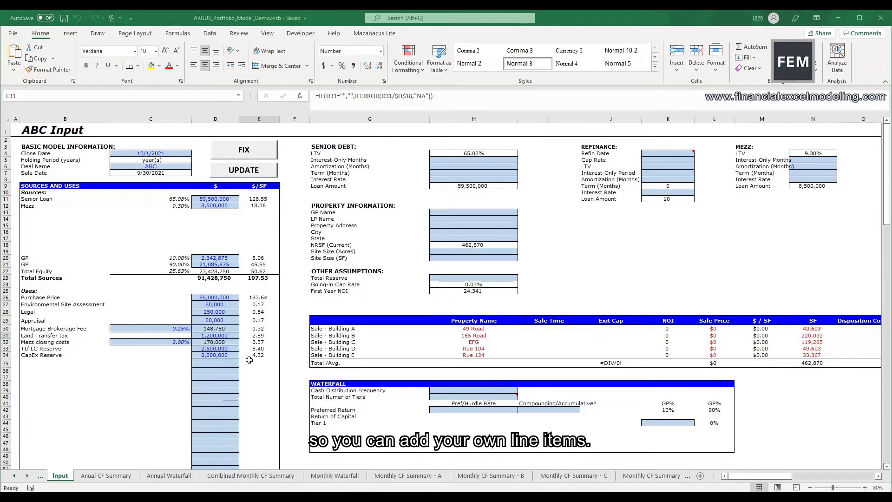
# - Review the Legal cost, the C30:C33 fee percentages and their per-square-foot formulas
pyautogui.click(250, 336)
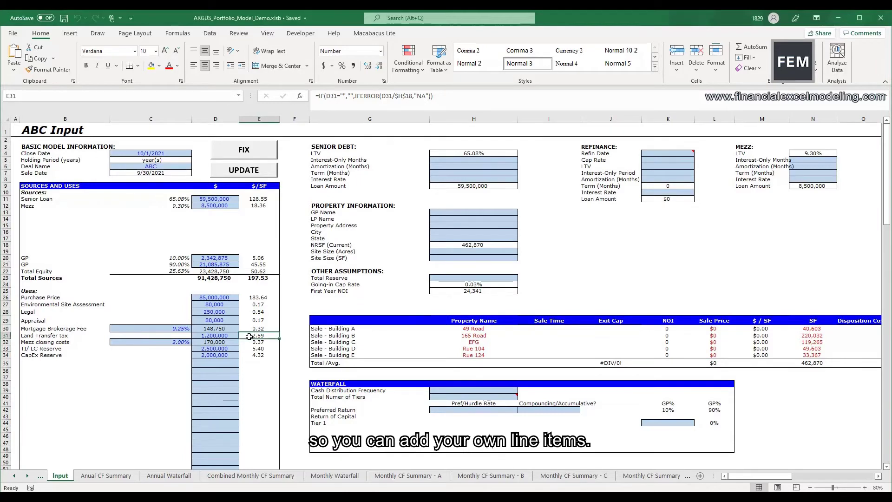
pyautogui.click(226, 311)
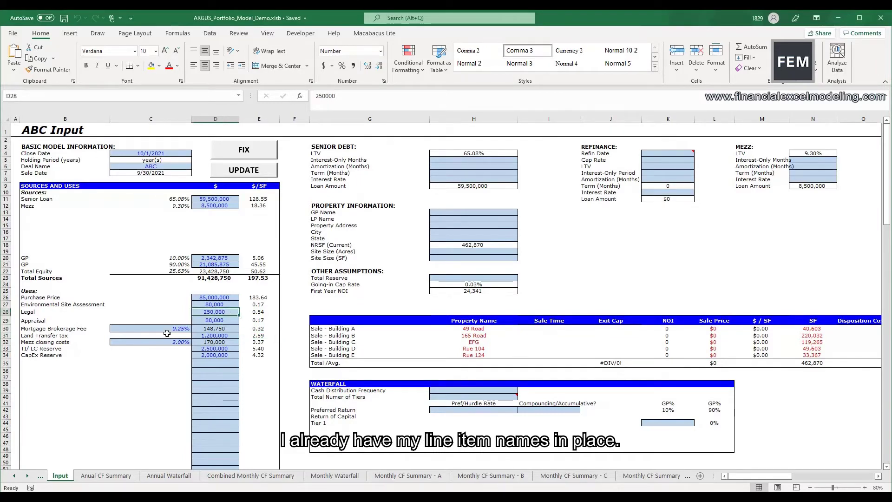
pyautogui.moveTo(167, 329); pyautogui.dragTo(169, 346)
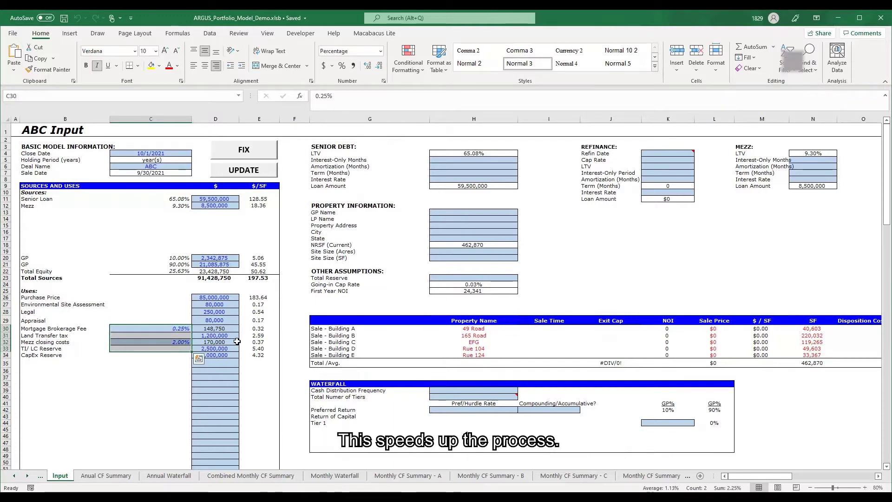
pyautogui.click(253, 335)
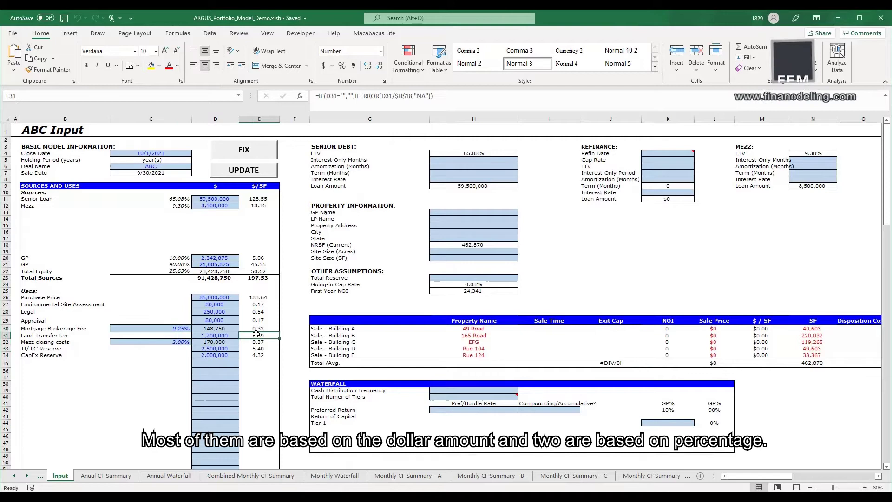
pyautogui.click(218, 311)
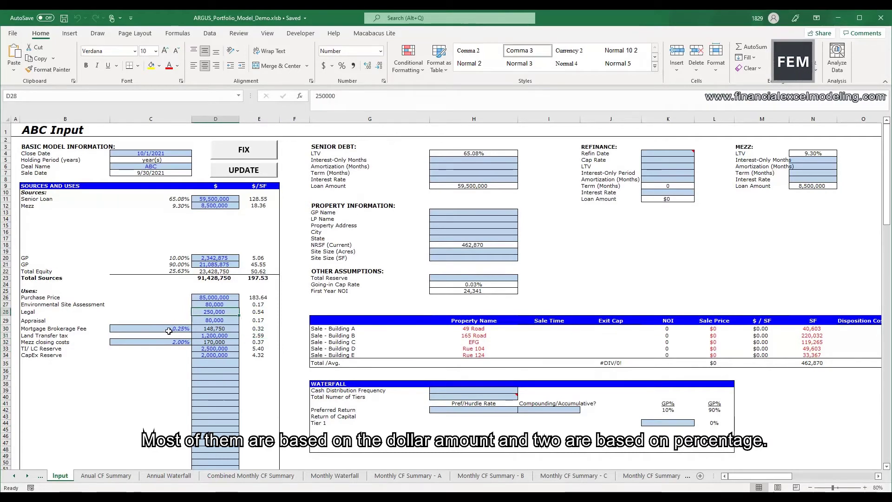
pyautogui.moveTo(168, 331); pyautogui.dragTo(169, 348)
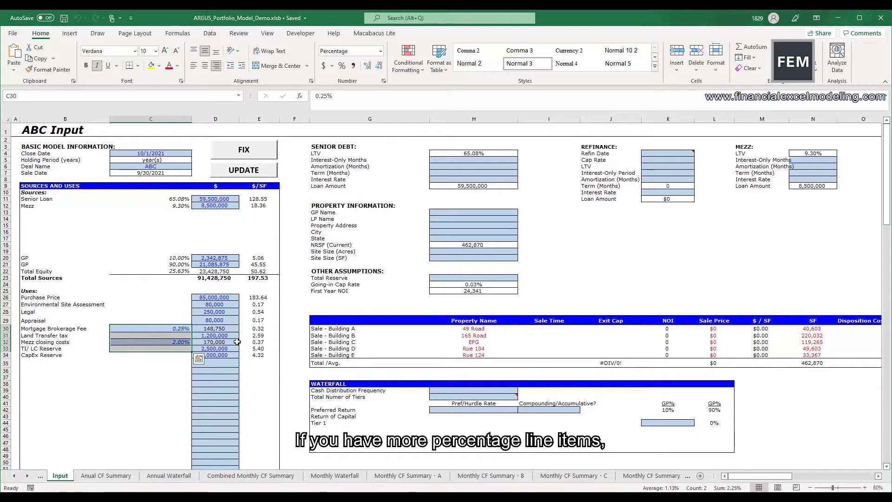
pyautogui.click(256, 335)
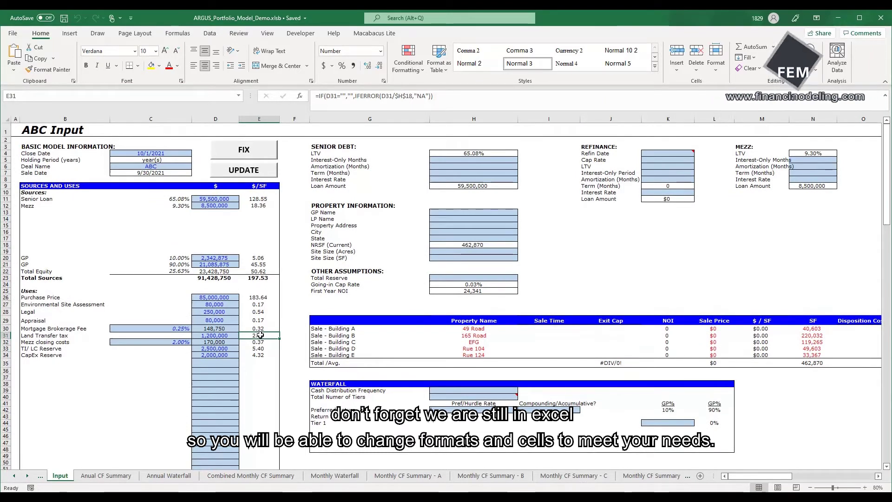
# - Widen column M so Mezz labels like Amortization (Months) fit fully
pyautogui.moveTo(789, 119); pyautogui.dragTo(800, 119)
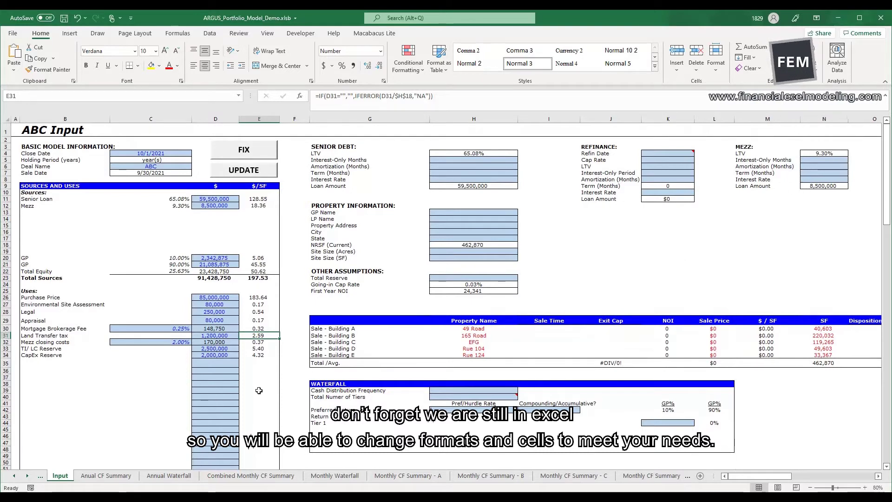
pyautogui.click(442, 361)
pyautogui.click(278, 356)
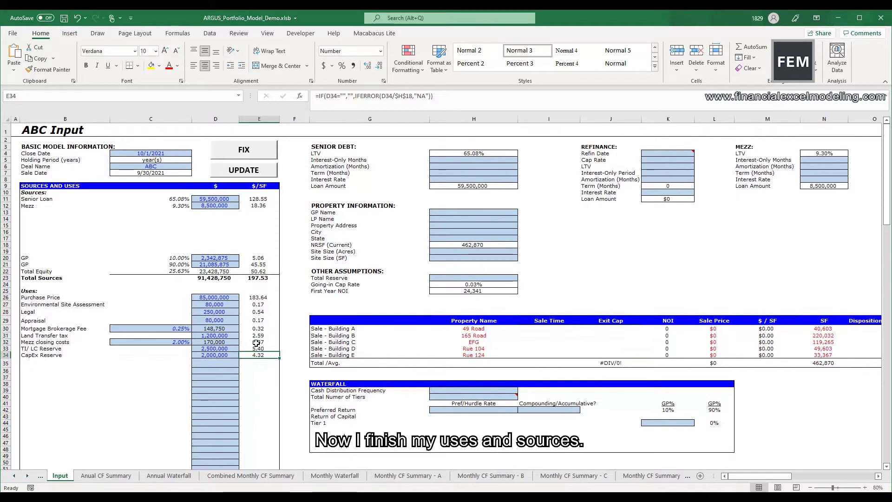
pyautogui.scroll(-3, 256, 343)
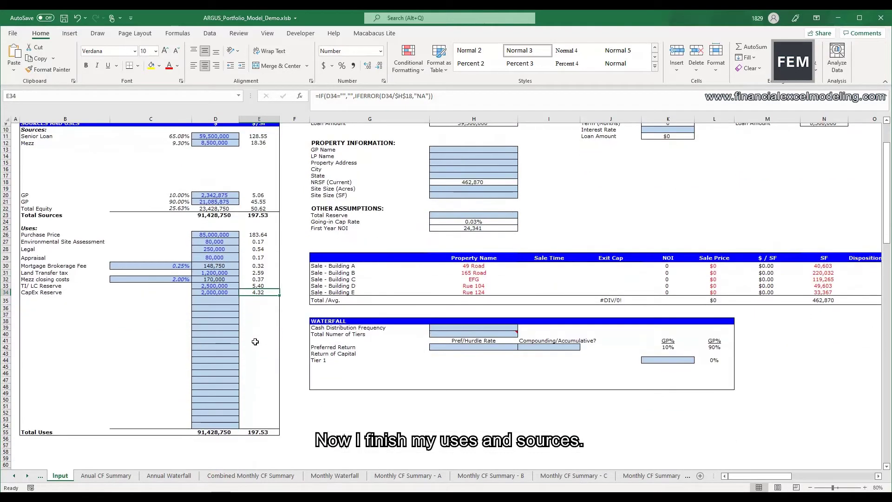
pyautogui.scroll(3, 255, 342)
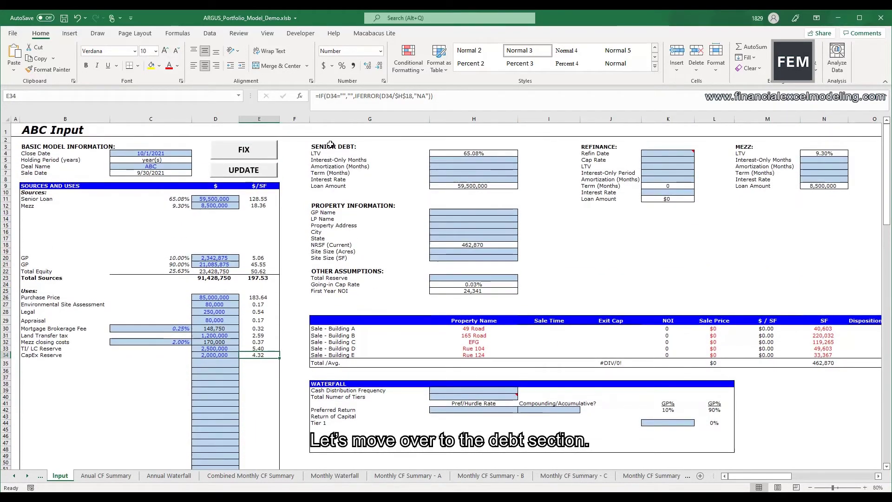
# - Enter senior debt terms: 0 IO months, 360-month amortization, 60-month term, 2.50% rate
pyautogui.moveTo(330, 145); pyautogui.dragTo(862, 193)
pyautogui.click(490, 162)
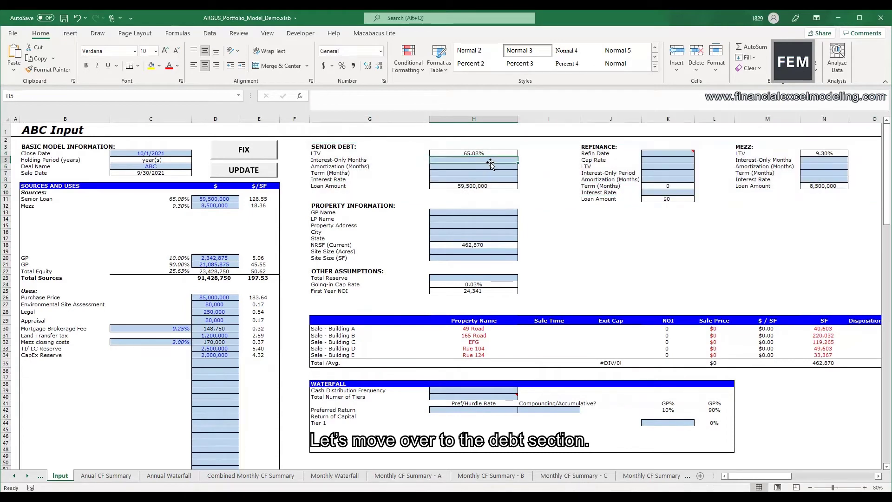
pyautogui.write('0')
pyautogui.hotkey('ctrl', 'Return')
pyautogui.click(513, 168)
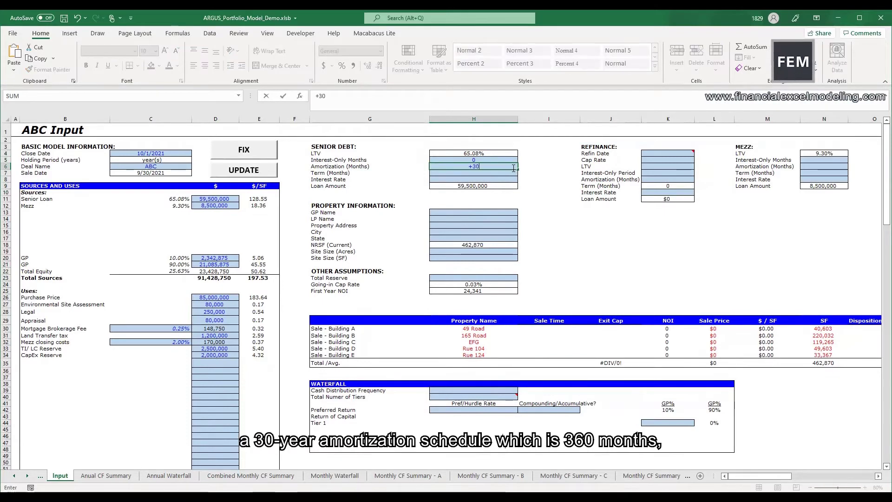
pyautogui.write('+30*12')
pyautogui.click(513, 169)
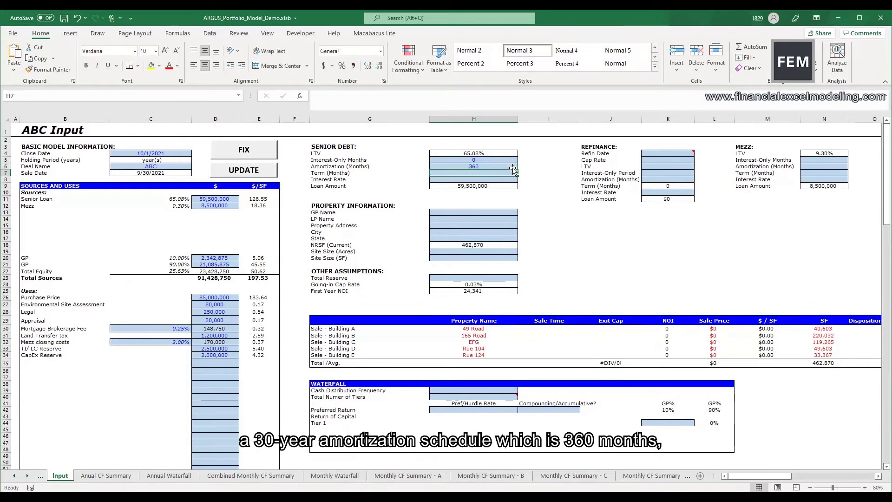
pyautogui.write('5')
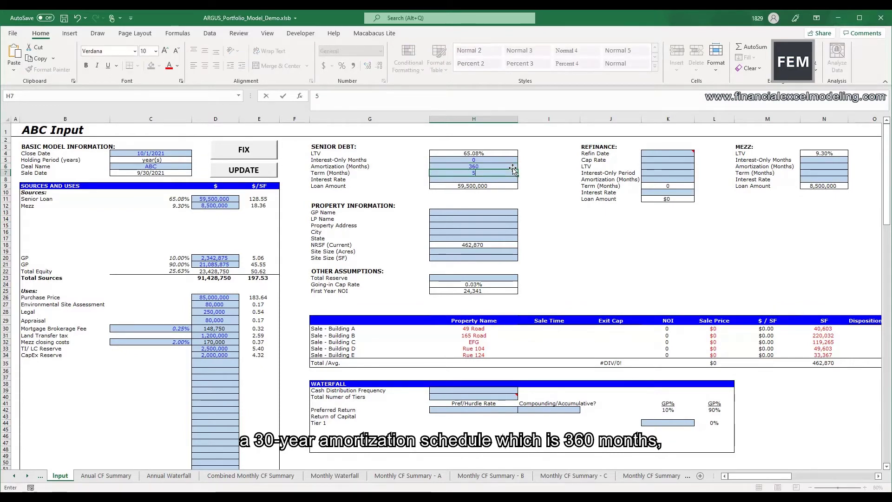
pyautogui.press('Escape')
pyautogui.write('+5*')
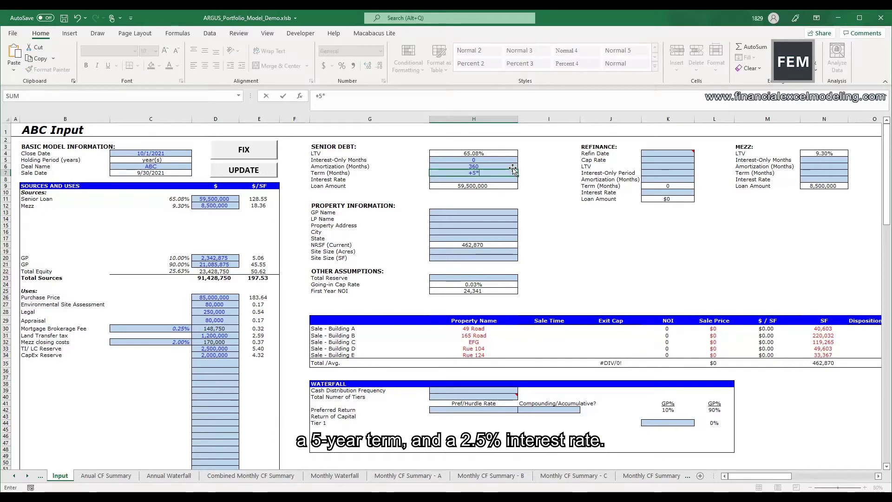
pyautogui.write('12')
pyautogui.press('Return')
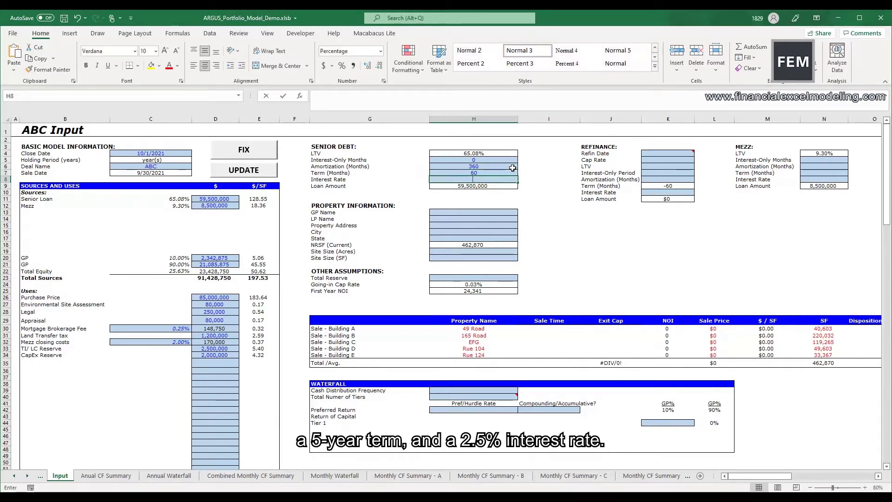
pyautogui.write('2.5')
pyautogui.hotkey('ctrl', 'Return')
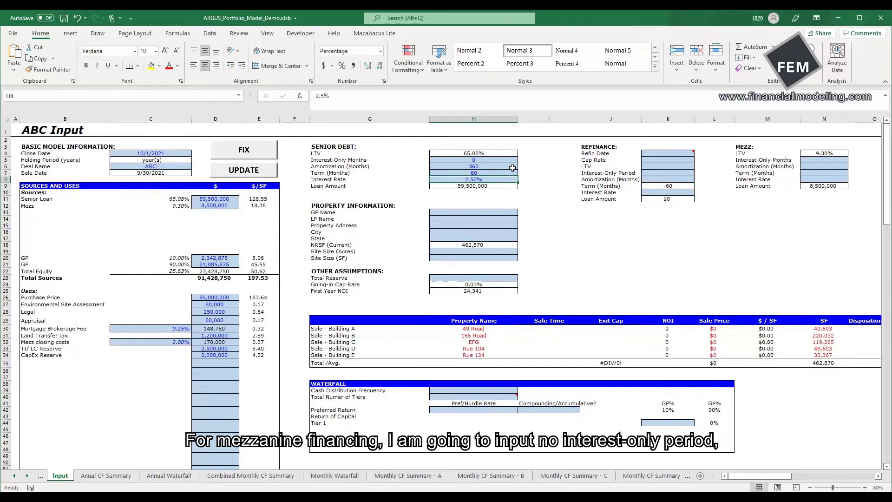
# - Enter mezz terms: 0 IO months, 360-month amortization, 60-month term, 8.00% rate
pyautogui.press('Right')
pyautogui.press('Right')
pyautogui.press('Right')
pyautogui.press('Up')
pyautogui.press('Up')
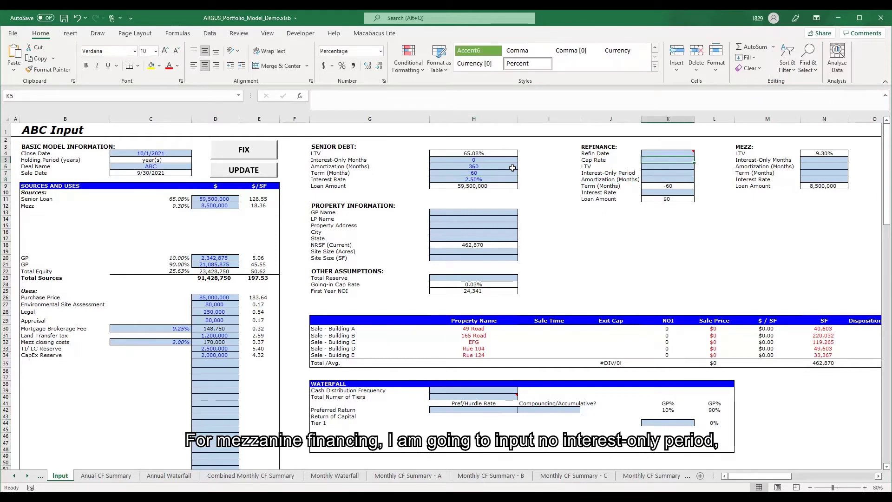
pyautogui.press('Right')
pyautogui.press('Right')
pyautogui.press('Right')
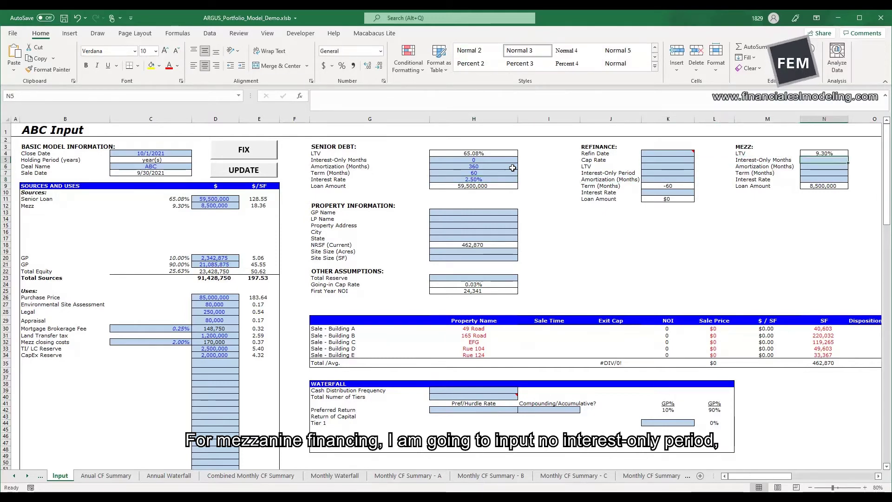
pyautogui.write('0')
pyautogui.press('Return')
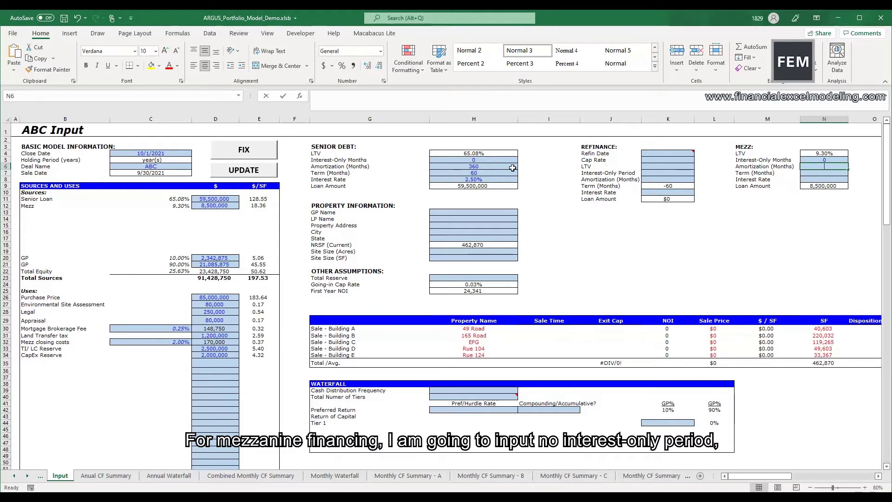
pyautogui.write('+30*12')
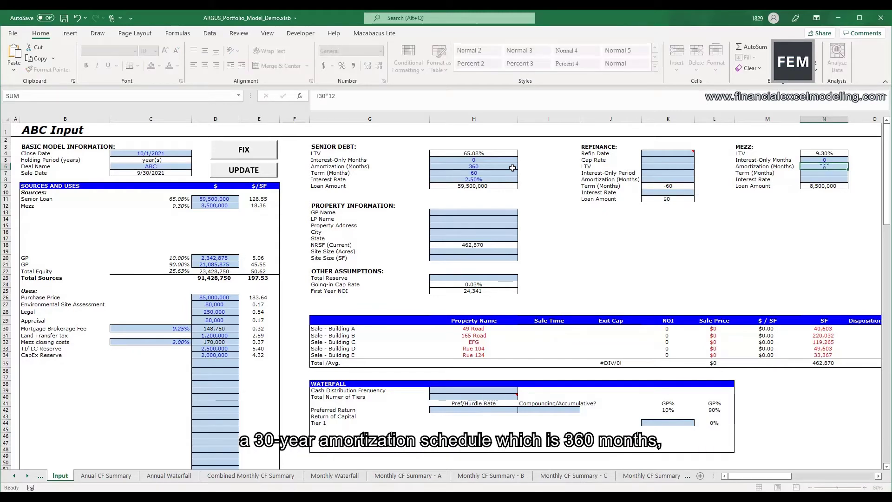
pyautogui.hotkey('ctrl', 'Return')
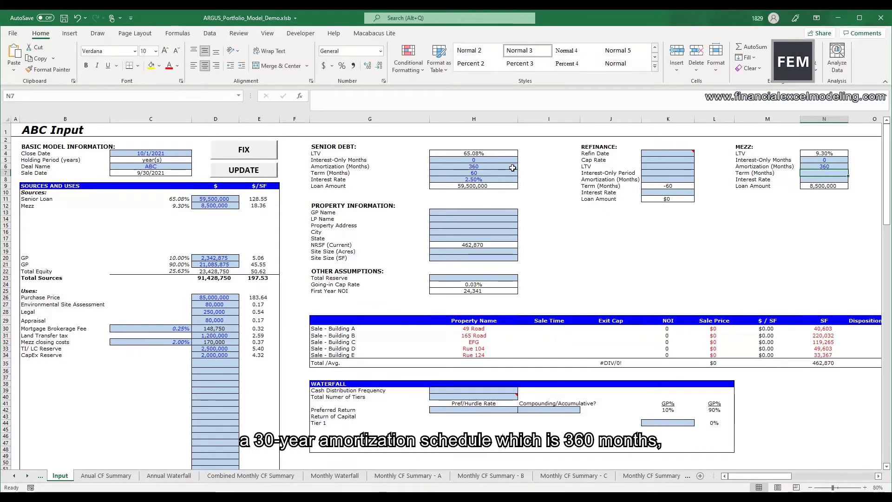
pyautogui.write('+5*12')
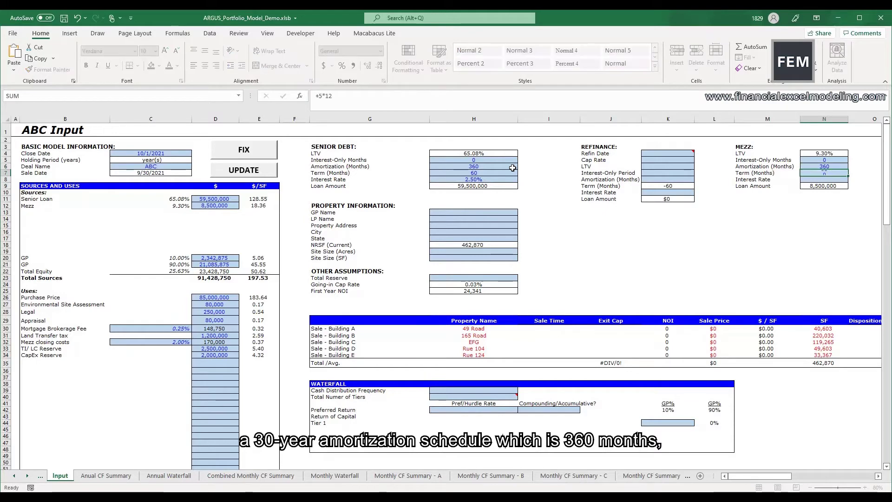
pyautogui.press('Return')
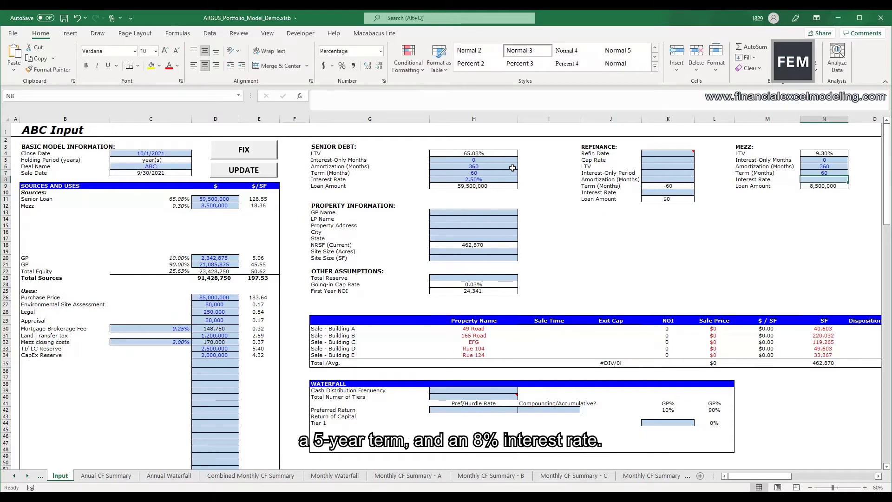
pyautogui.write('8%')
pyautogui.press('Return')
pyautogui.press('Left')
pyautogui.press('Left')
pyautogui.press('Left')
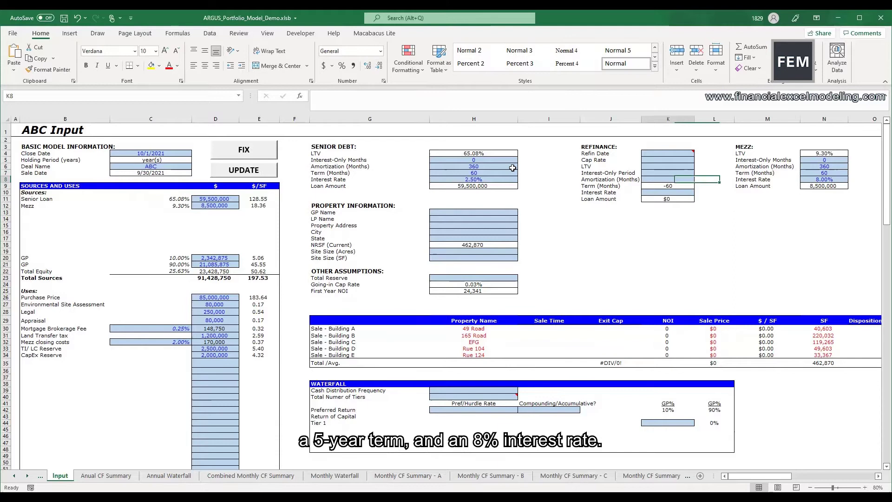
pyautogui.press('Up')
pyautogui.press('Up')
pyautogui.press('Up')
pyautogui.press('Up')
pyautogui.press('Up')
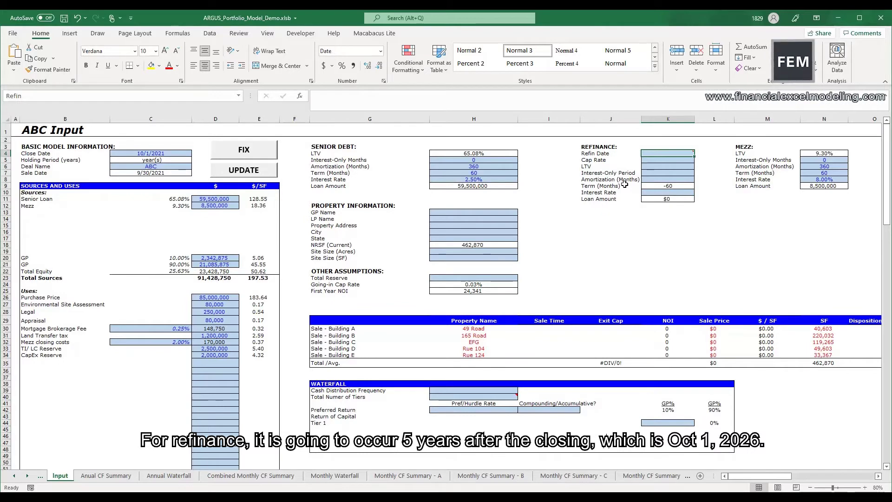
# - Set the refinance date to 10/1/2026 and the refinance cap rate to 6.00%
pyautogui.hotkey('alt', 'a')
pyautogui.moveTo(656, 152)
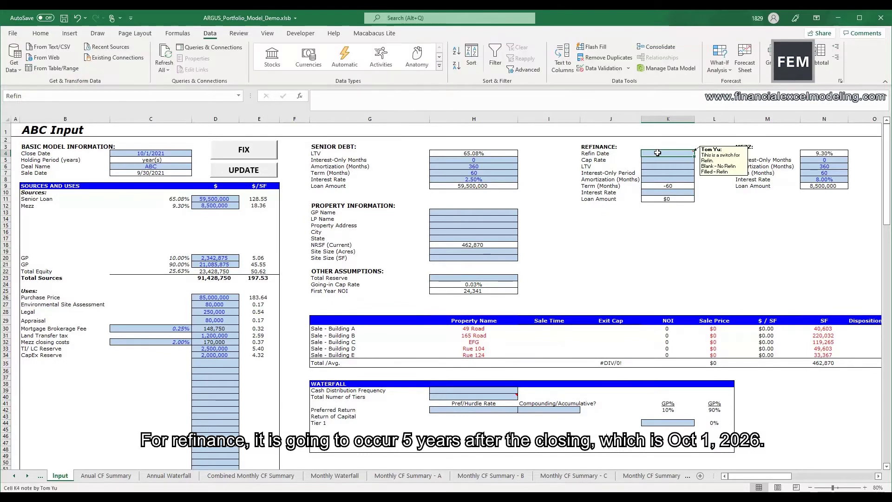
pyautogui.write('10/1/2026')
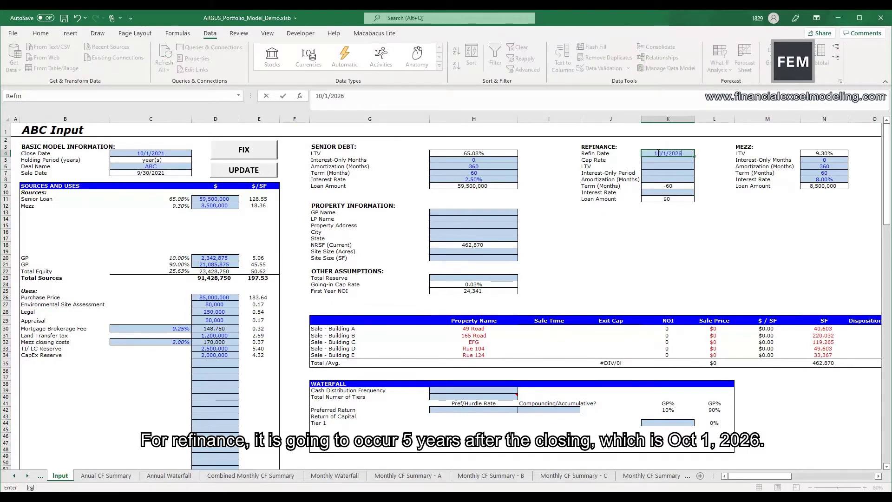
pyautogui.hotkey('ctrl', 'Return')
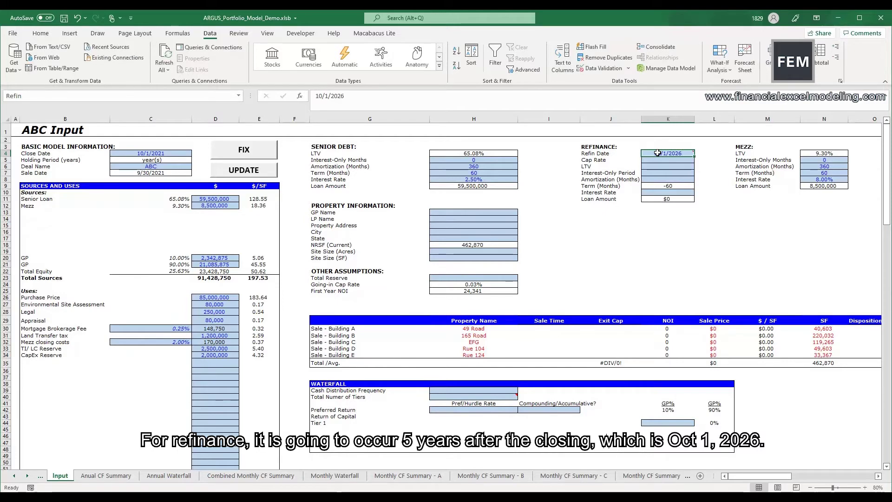
pyautogui.click(679, 159)
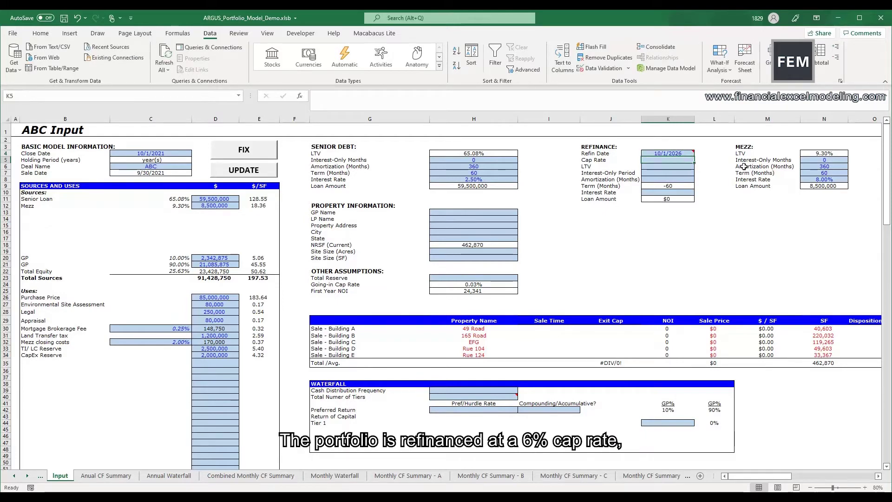
pyautogui.write('6%')
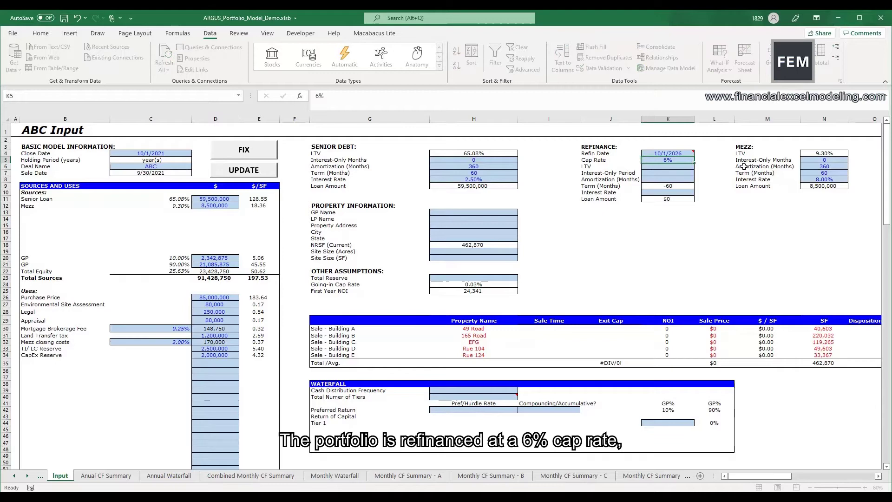
pyautogui.press('Return')
# - Set refinance LTV 70.0%, 0 IO months, 300-month amortization (=25*12) and 3.00% interest
pyautogui.write('7%')
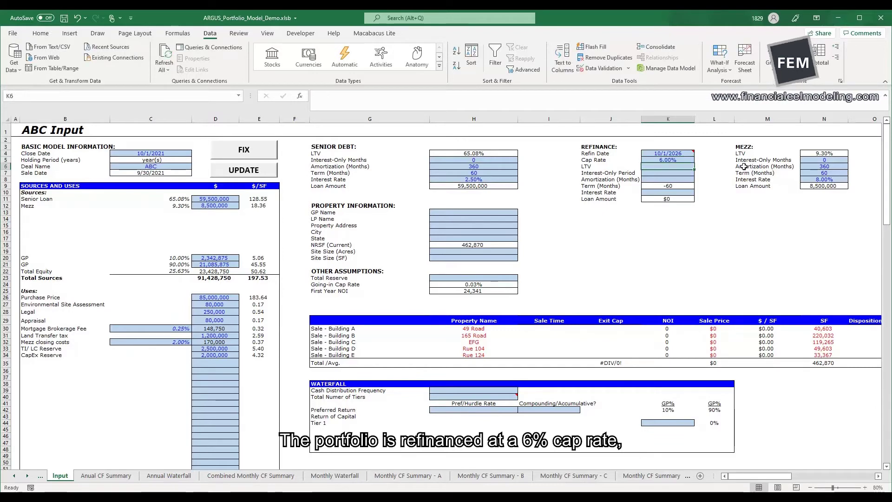
pyautogui.write('0')
pyautogui.press('Return')
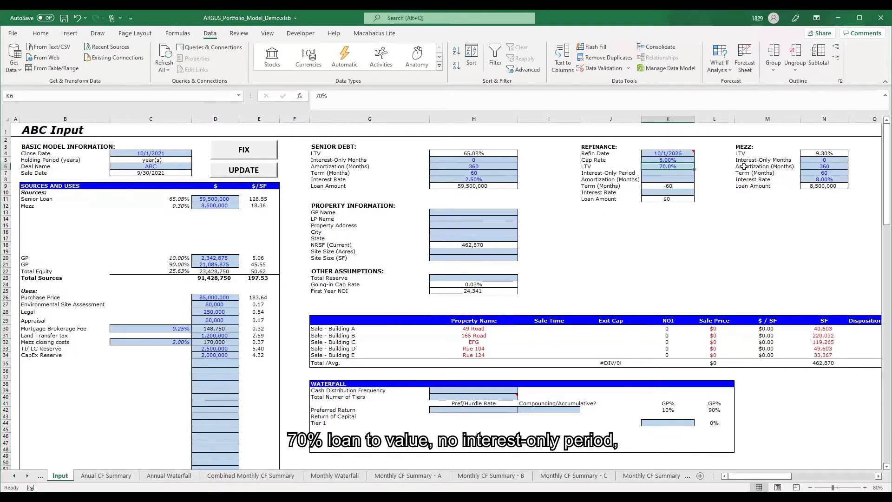
pyautogui.write('0')
pyautogui.press('Return')
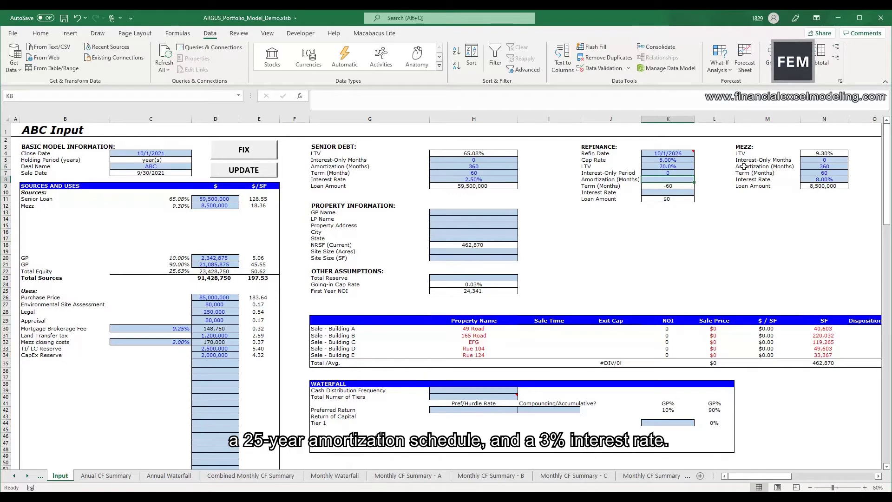
pyautogui.write('+25*')
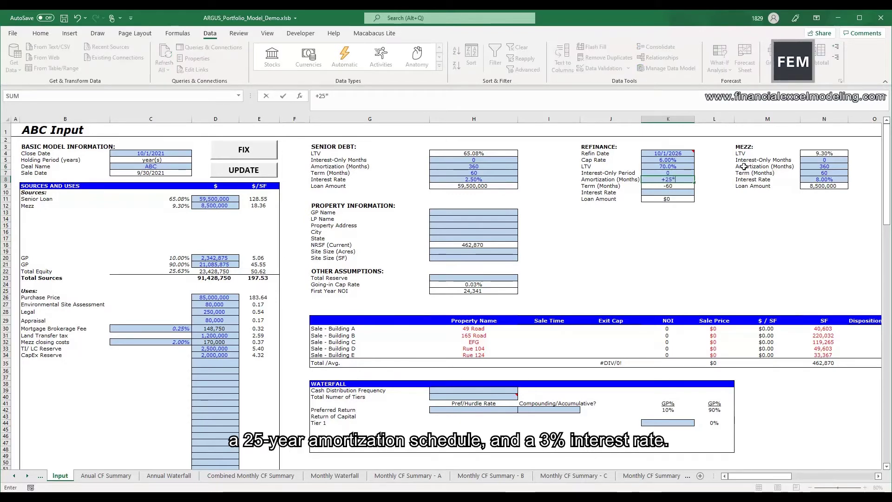
pyautogui.write('12')
pyautogui.press('Return')
pyautogui.press('Return')
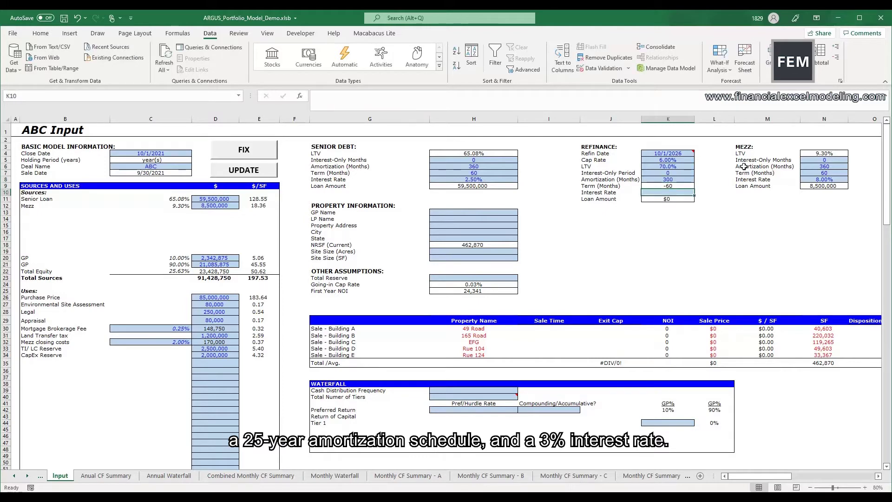
pyautogui.write('3%')
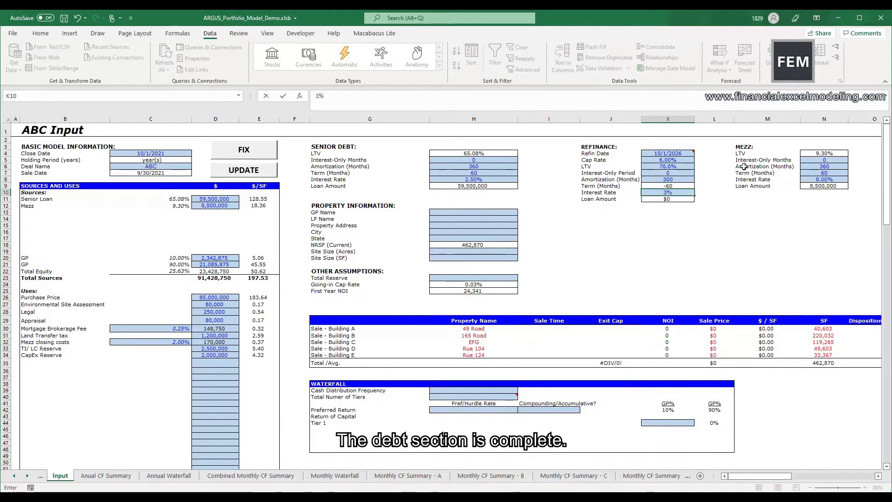
pyautogui.press('Return')
pyautogui.press('Up')
pyautogui.press('Up')
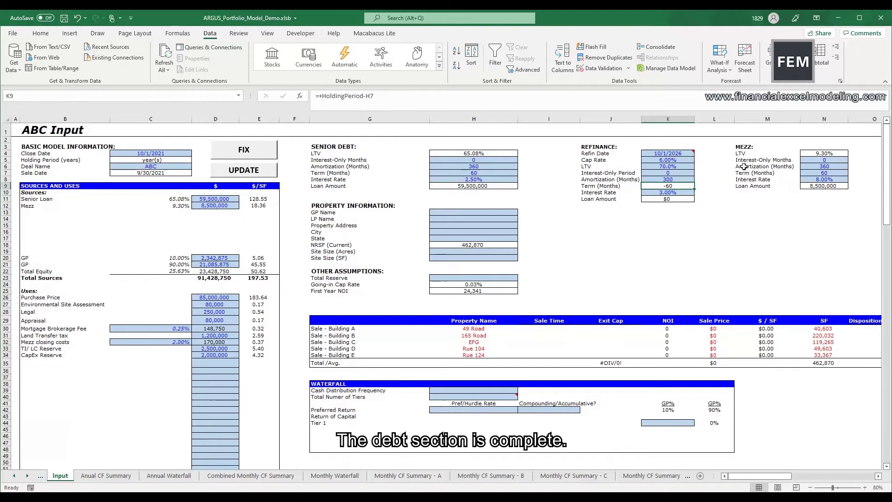
# - Enter GP name AAA Capital, LP name BBT Capital and the property address
pyautogui.press('F2')
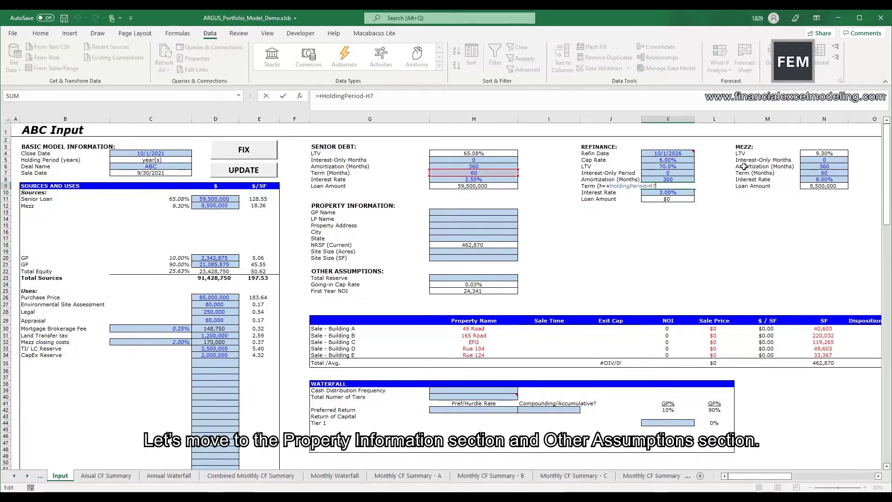
pyautogui.press('Escape')
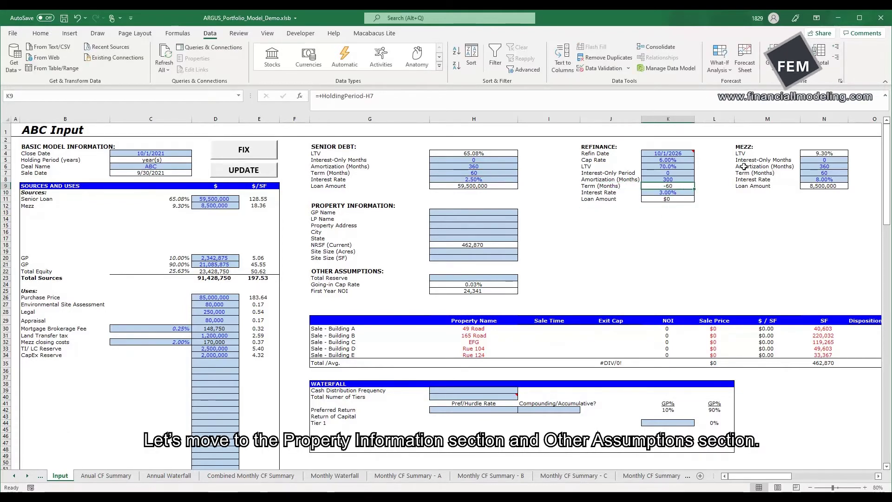
pyautogui.press('Left')
pyautogui.press('Down')
pyautogui.press('Down')
pyautogui.press('Down')
pyautogui.press('Down')
pyautogui.press('Down')
pyautogui.press('Down')
pyautogui.press('Down')
pyautogui.press('Left')
pyautogui.press('Left')
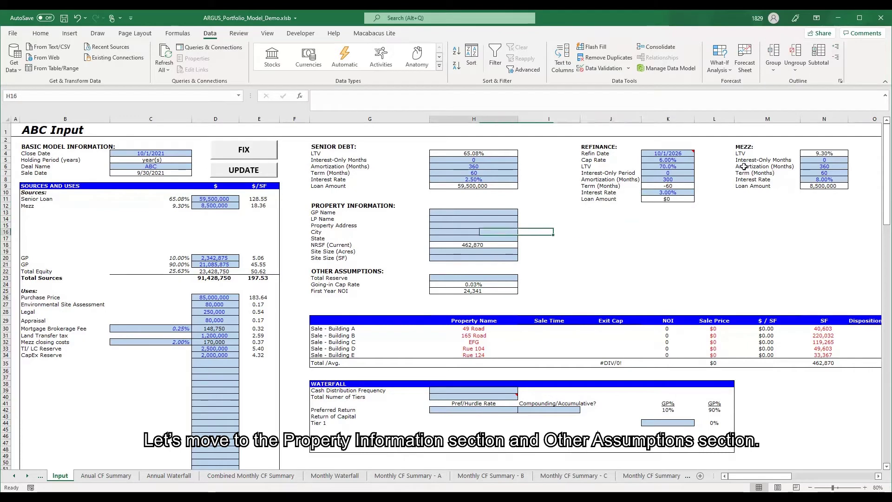
pyautogui.press('Up')
pyautogui.press('Up')
pyautogui.press('Up')
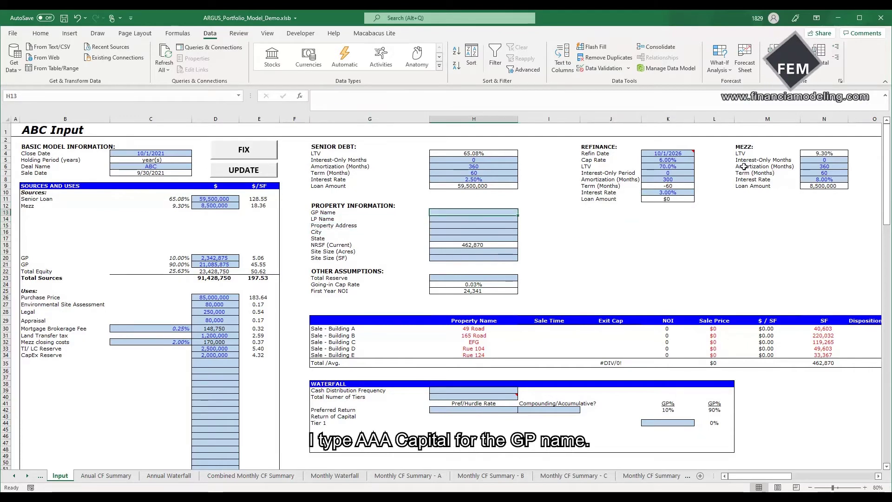
pyautogui.write('AAA Capital')
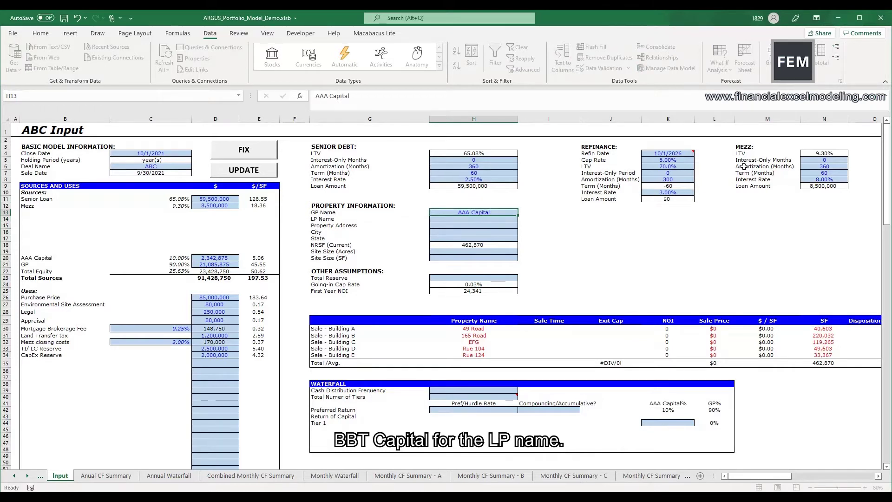
pyautogui.press('Return')
pyautogui.write('BBT Capital')
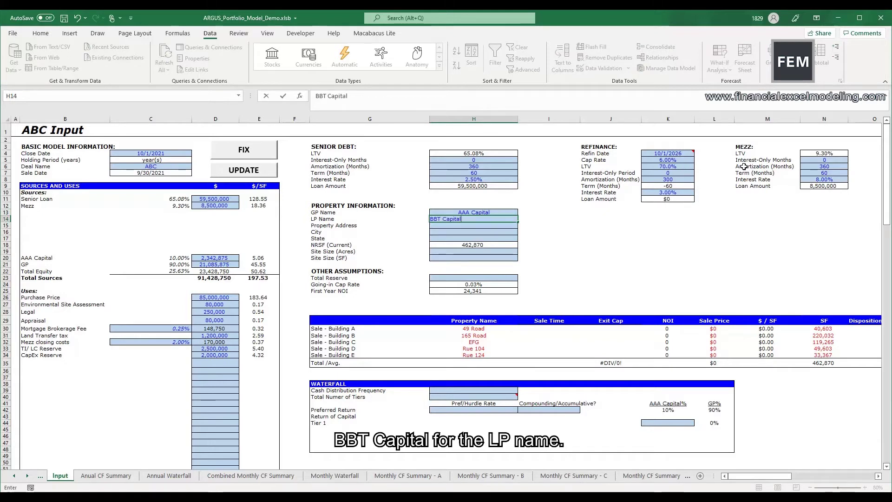
pyautogui.press('Return')
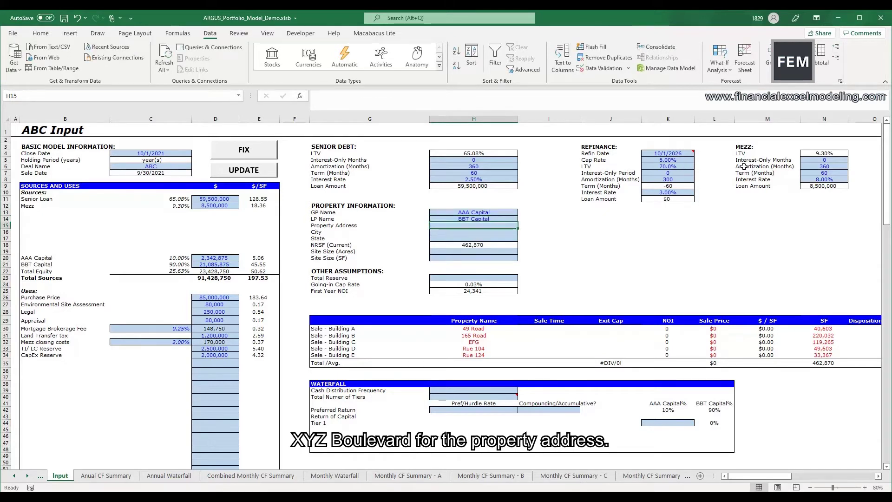
pyautogui.write('XYZ')
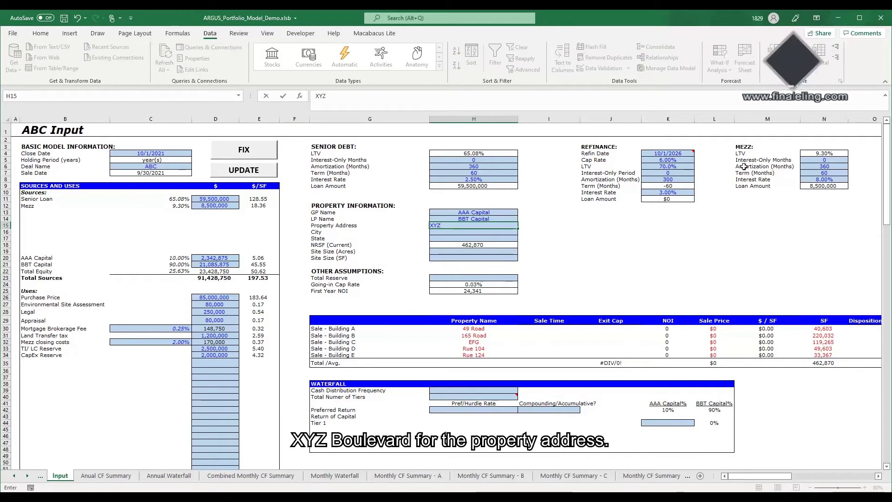
pyautogui.write(' Bou')
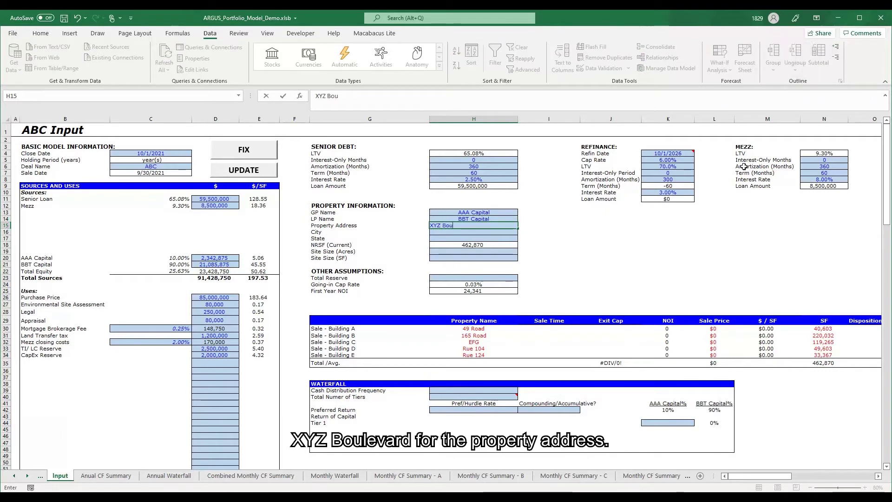
pyautogui.write('levar')
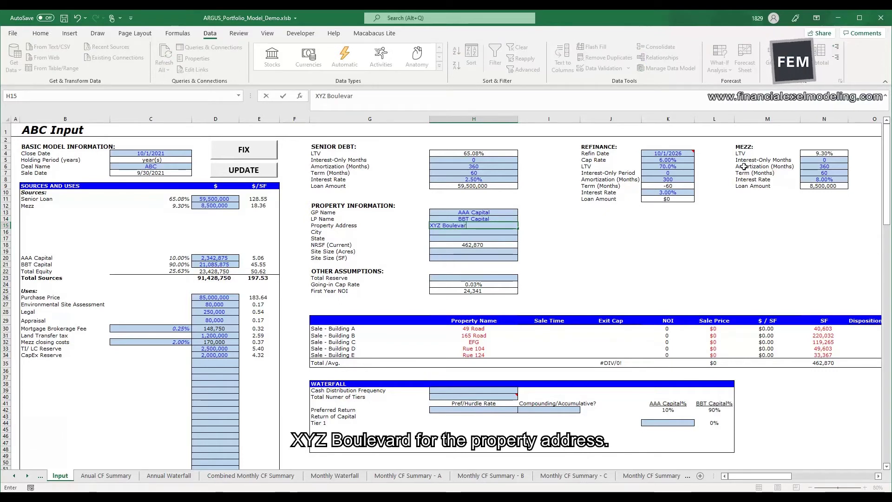
pyautogui.write('d')
pyautogui.press('Return')
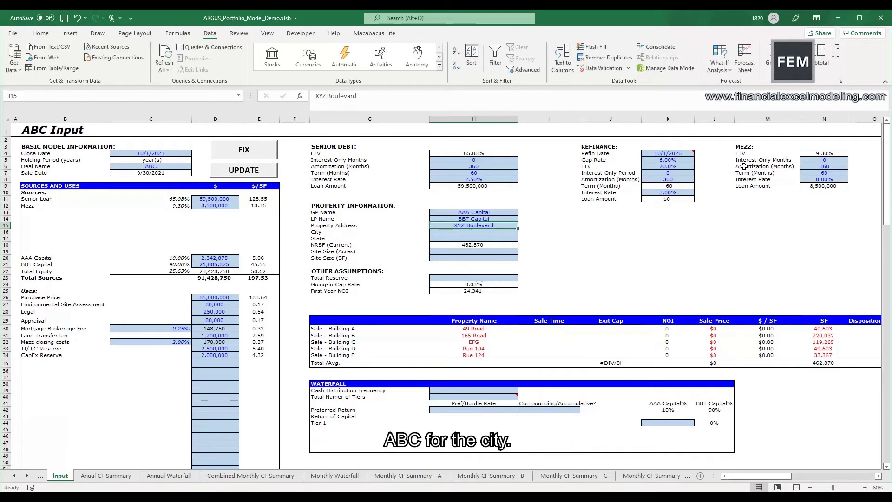
# - Enter city ABC, state TX, a 10-acre site and 435,600 SF
pyautogui.write('ABC')
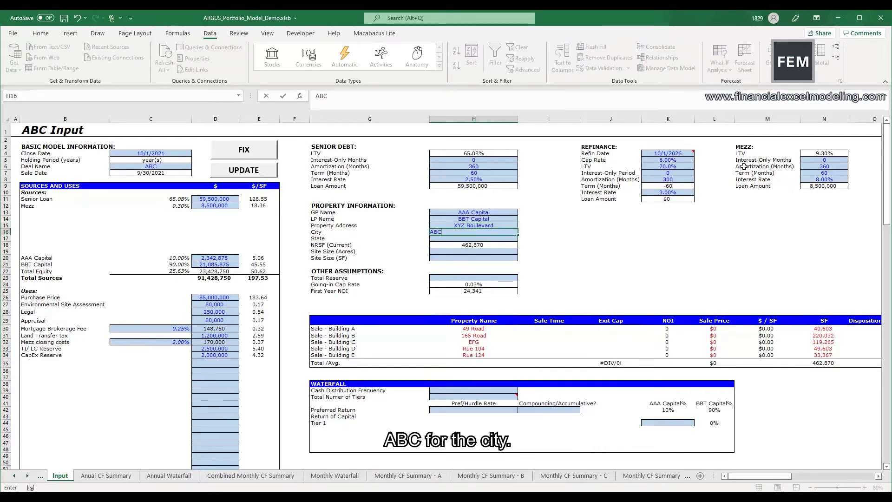
pyautogui.press('Return')
pyautogui.write('T')
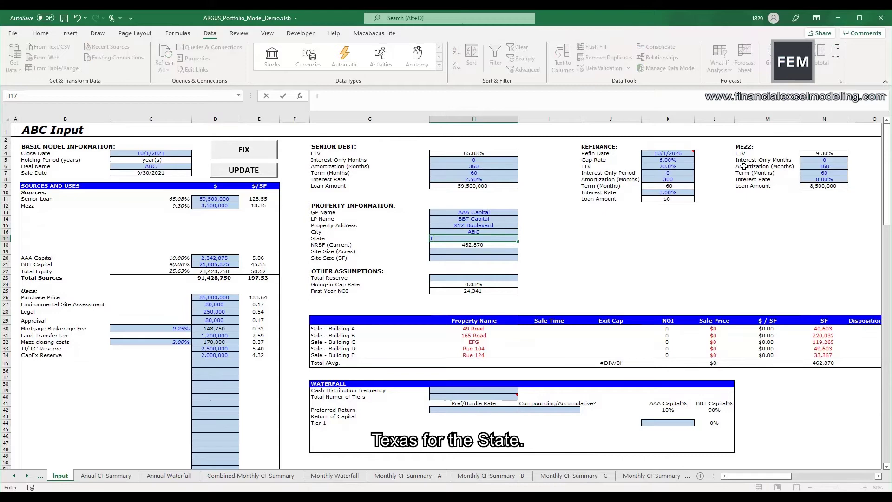
pyautogui.press('Return')
pyautogui.press('Return')
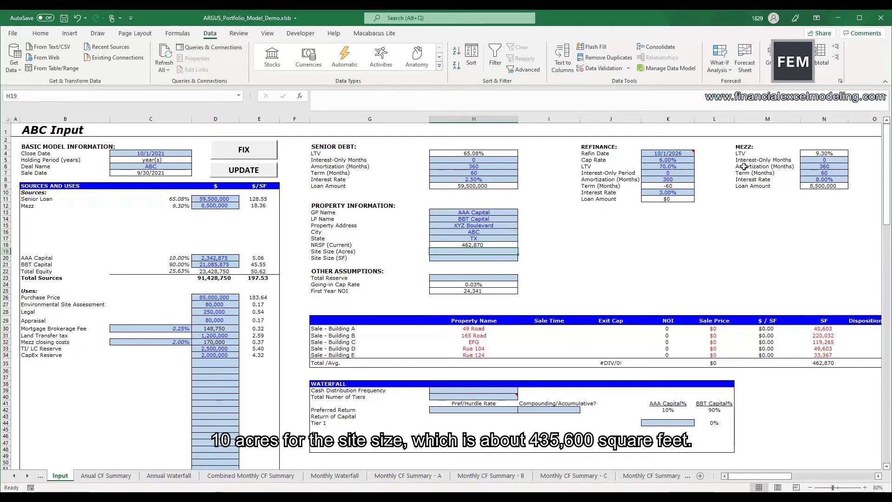
pyautogui.write('10')
pyautogui.press('Return')
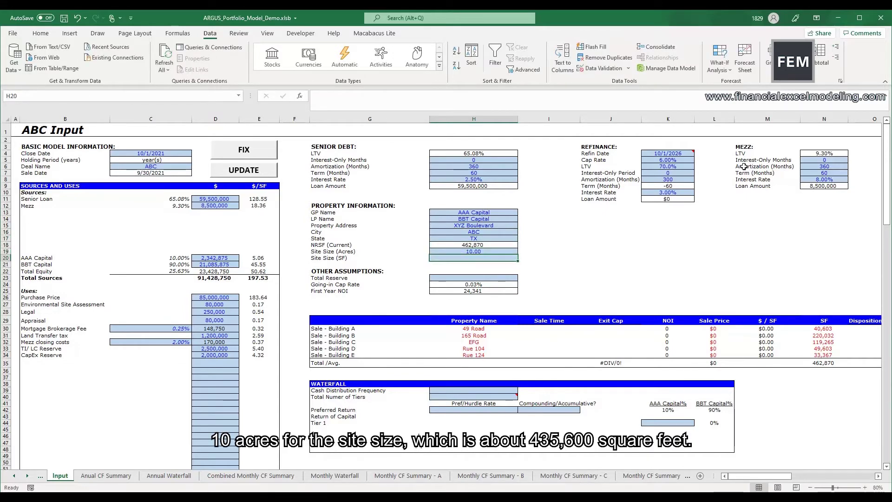
pyautogui.write('4')
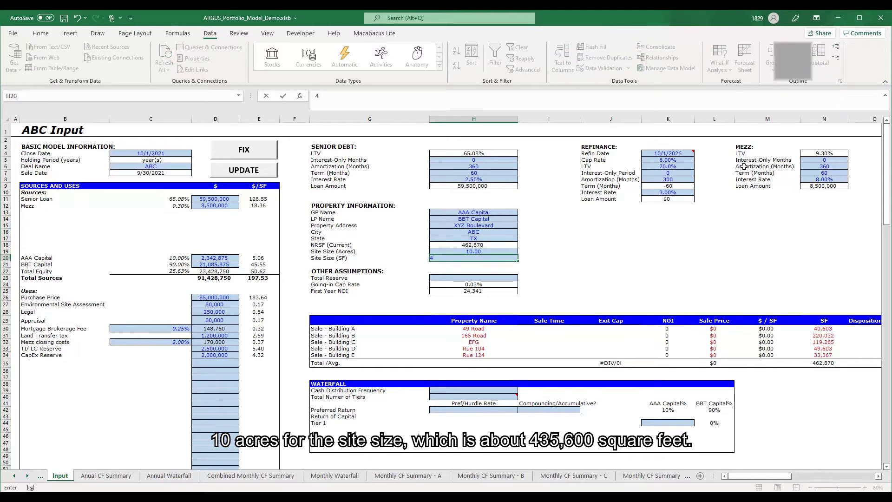
pyautogui.write('35600')
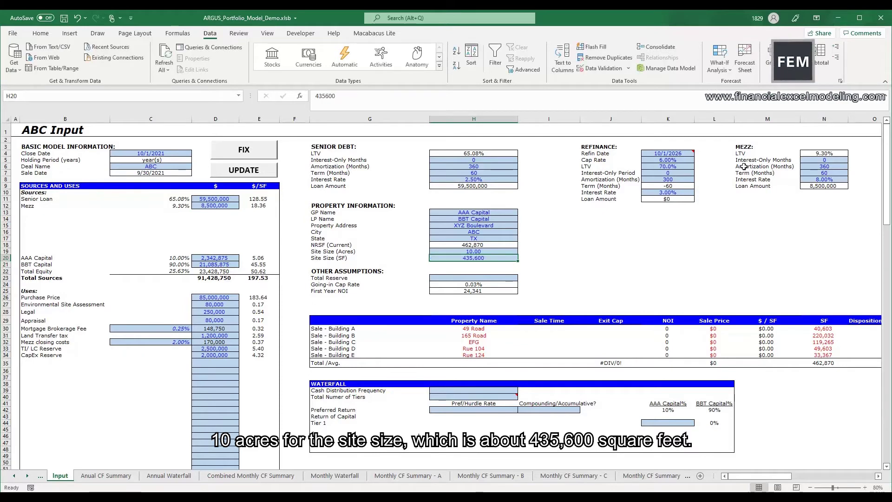
pyautogui.press('Return')
pyautogui.press('Down')
pyautogui.press('Down')
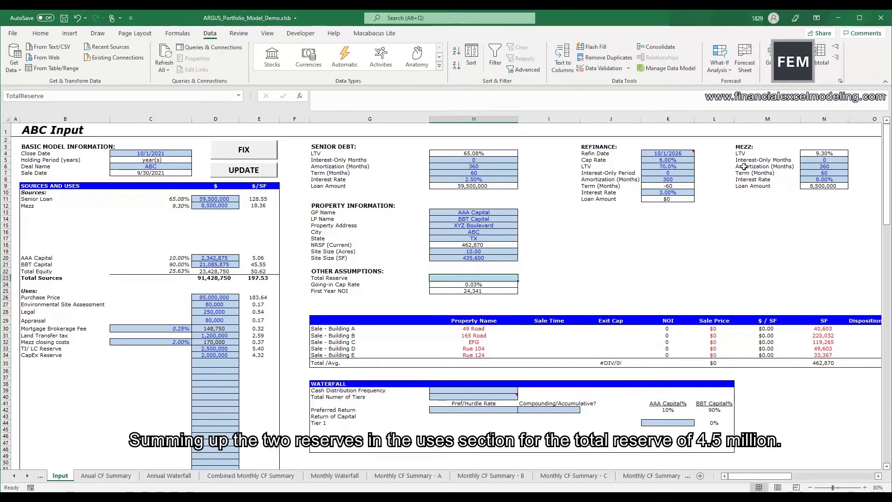
# - Make H23 Total Reserve a formula adding the TI/LC and CapEx reserves, giving $4,500,000
pyautogui.write('=')
pyautogui.press('Left')
pyautogui.press('Left')
pyautogui.press('Left')
pyautogui.press('Left')
pyautogui.press('Down')
pyautogui.press('Down')
pyautogui.press('Down')
pyautogui.press('Down')
pyautogui.press('Down')
pyautogui.press('Down')
pyautogui.press('Down')
pyautogui.press('Down')
pyautogui.press('Down')
pyautogui.press('Down')
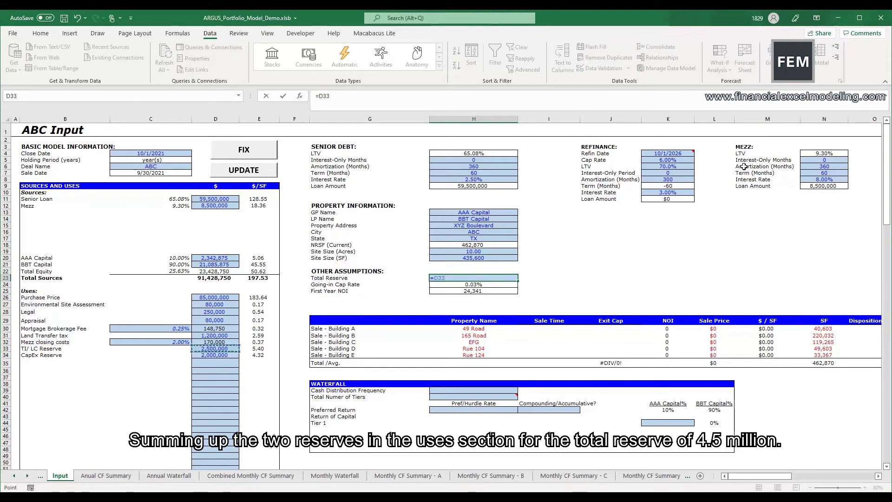
pyautogui.write('+')
pyautogui.press('Left')
pyautogui.press('Left')
pyautogui.press('Left')
pyautogui.press('Left')
pyautogui.press('Down')
pyautogui.press('Down')
pyautogui.press('Down')
pyautogui.press('Down')
pyautogui.press('Down')
pyautogui.press('Down')
pyautogui.press('Down')
pyautogui.press('Down')
pyautogui.press('Down')
pyautogui.press('Down')
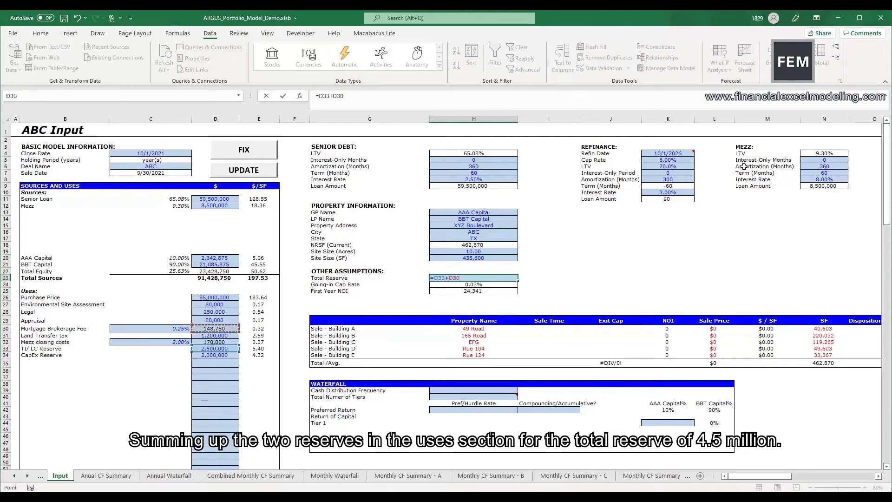
pyautogui.press('Return')
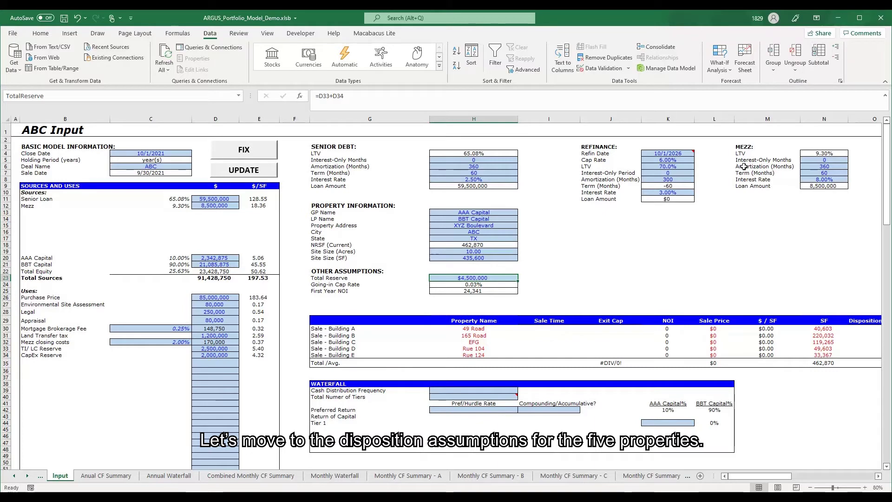
# - Review the exit assumptions table and check a sale price formula
pyautogui.click(549, 328)
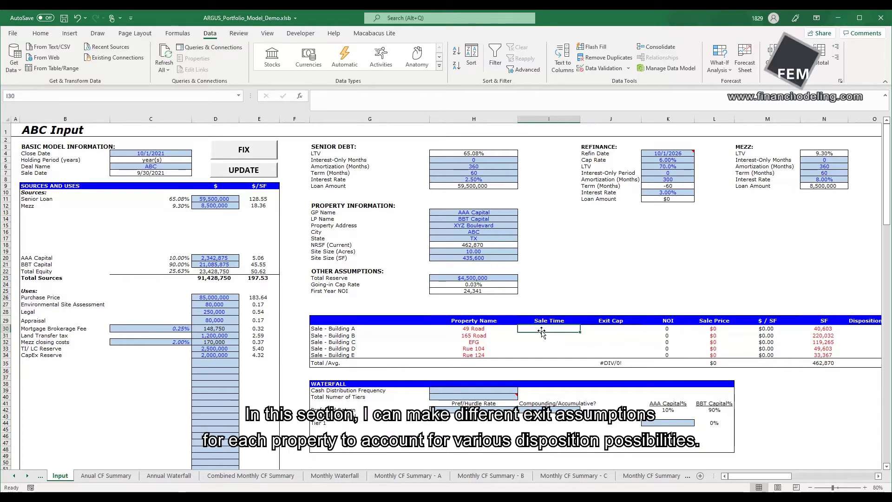
pyautogui.moveTo(424, 324); pyautogui.dragTo(821, 365)
pyautogui.click(709, 348)
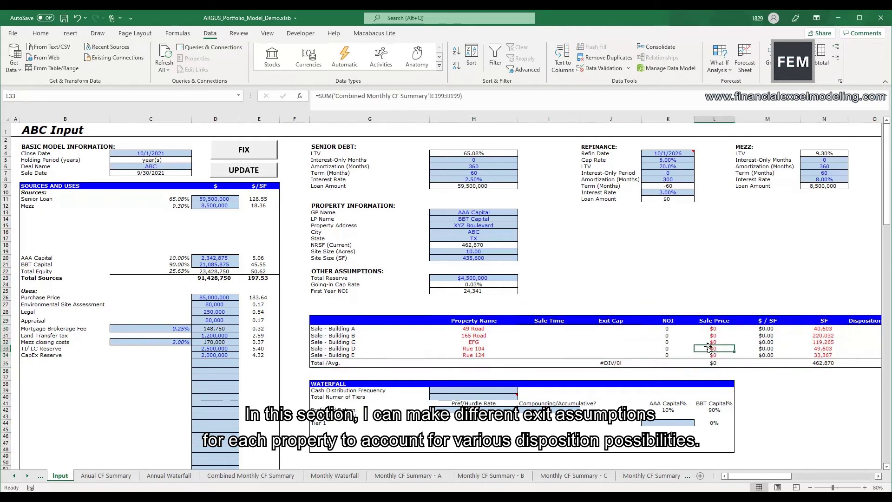
pyautogui.click(571, 330)
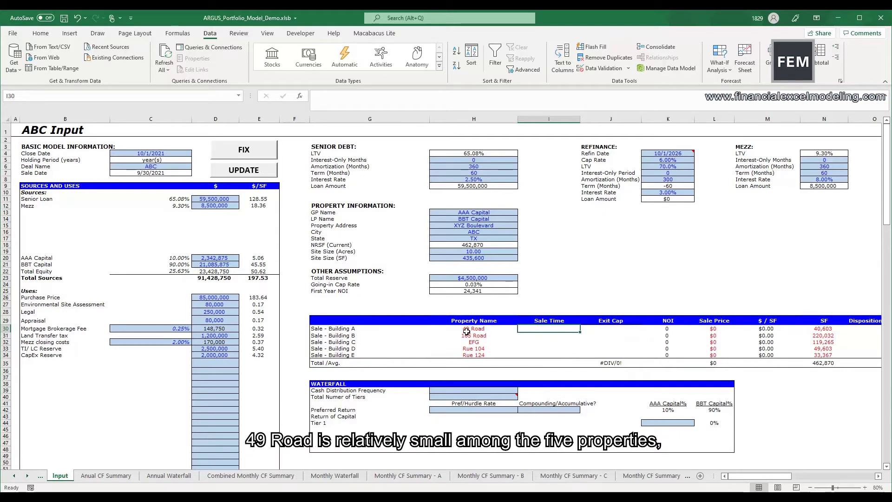
# - Give 49 Road a 13-month sale time, 8% exit cap and 1.5% disposition cost
pyautogui.moveTo(464, 328); pyautogui.dragTo(683, 328)
pyautogui.click(558, 330)
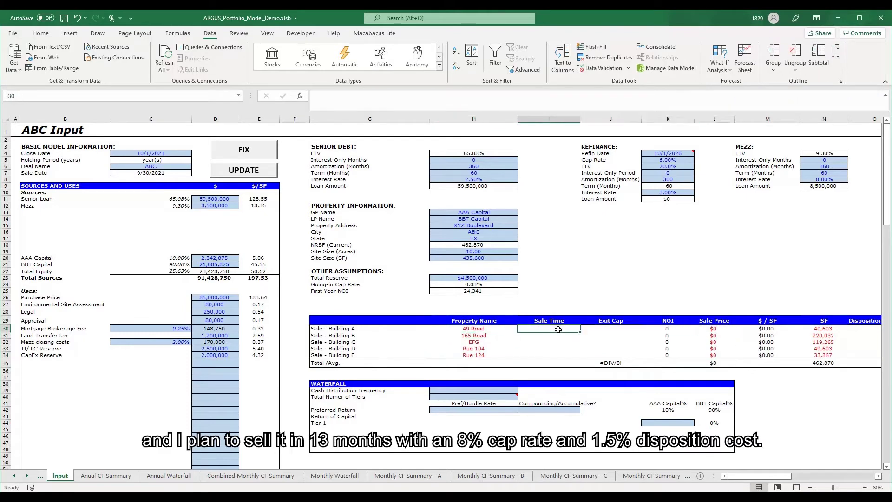
pyautogui.write('13')
pyautogui.press('Return')
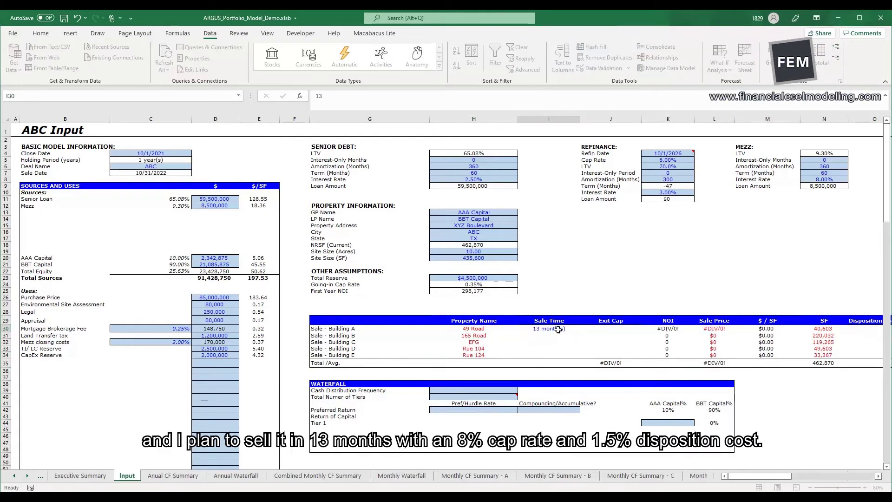
pyautogui.press('Right')
pyautogui.write('8%')
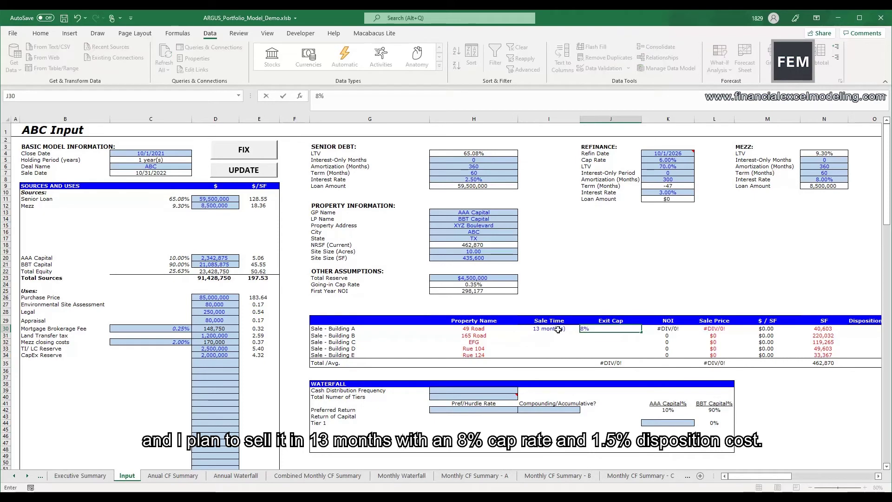
pyautogui.press('Right')
pyautogui.press('Right')
pyautogui.press('Right')
pyautogui.press('Right')
pyautogui.press('Right')
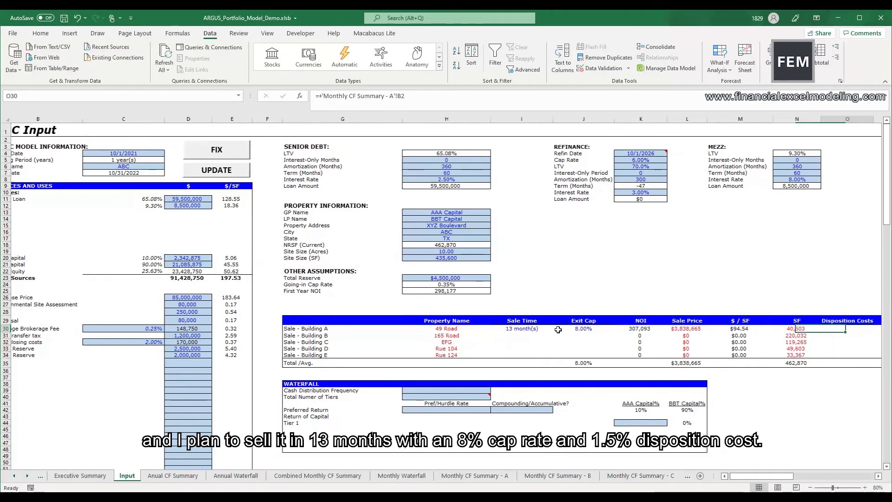
pyautogui.write('1.5%')
pyautogui.hotkey('ctrl', 'Return')
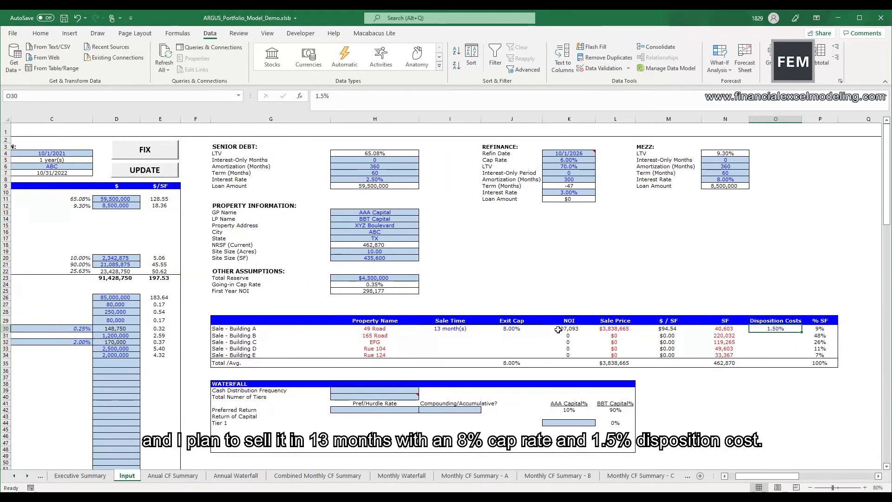
pyautogui.press('Left')
pyautogui.press('Left')
pyautogui.press('Left')
pyautogui.press('Left')
pyautogui.press('Left')
pyautogui.press('Left')
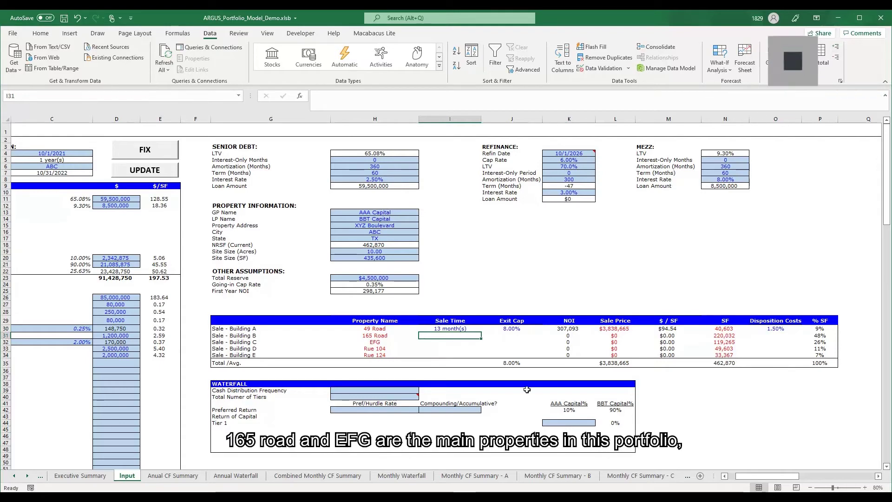
# - Set 165 Road's sale time to =10*12 (120 months, copied to EFG), 7.5% exit cap, 1% disposition cost
pyautogui.moveTo(378, 337); pyautogui.dragTo(361, 348)
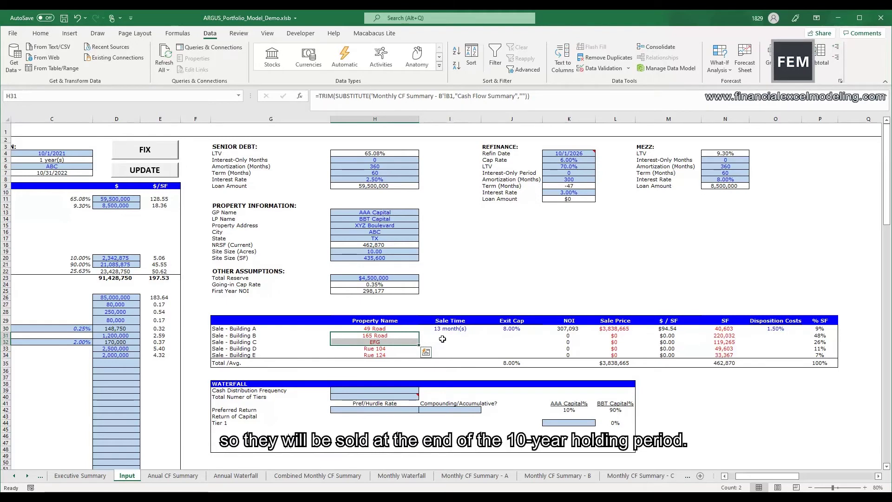
pyautogui.click(447, 335)
pyautogui.write('+')
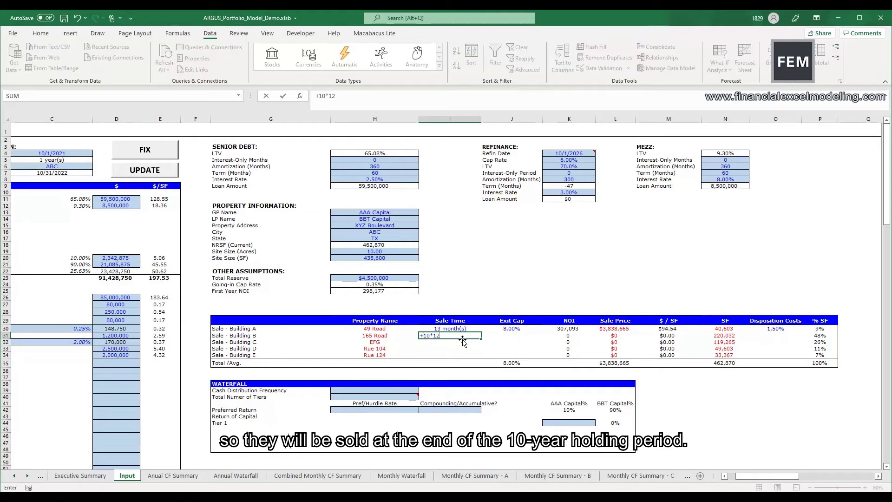
pyautogui.write('10*12')
pyautogui.press('Return')
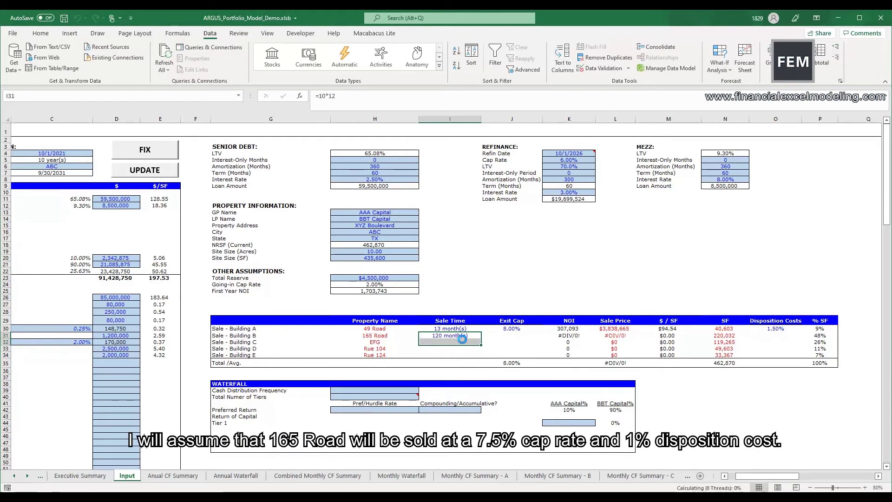
pyautogui.moveTo(462, 338); pyautogui.dragTo(462, 339)
pyautogui.press('Right')
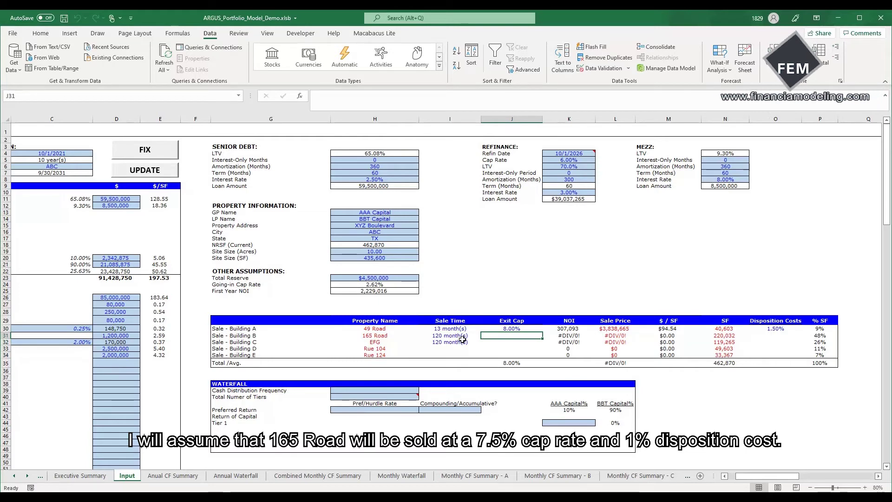
pyautogui.write('7.5')
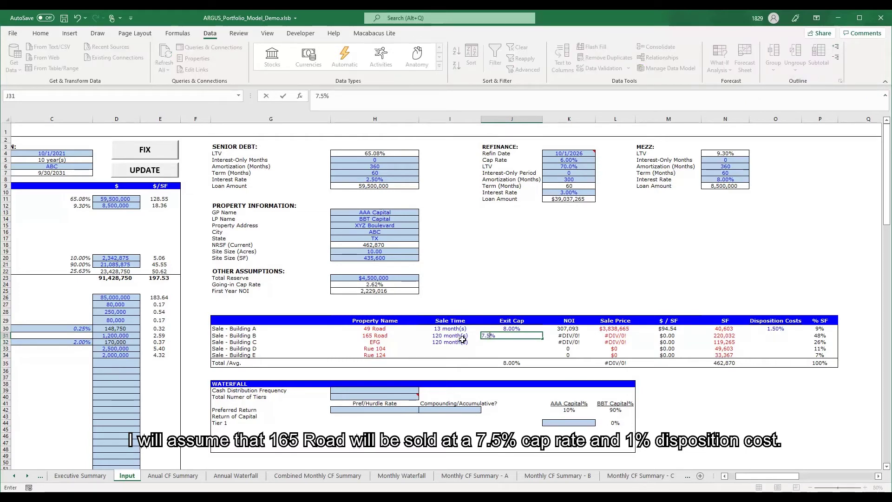
pyautogui.write('5')
pyautogui.hotkey('ctrl', 'Return')
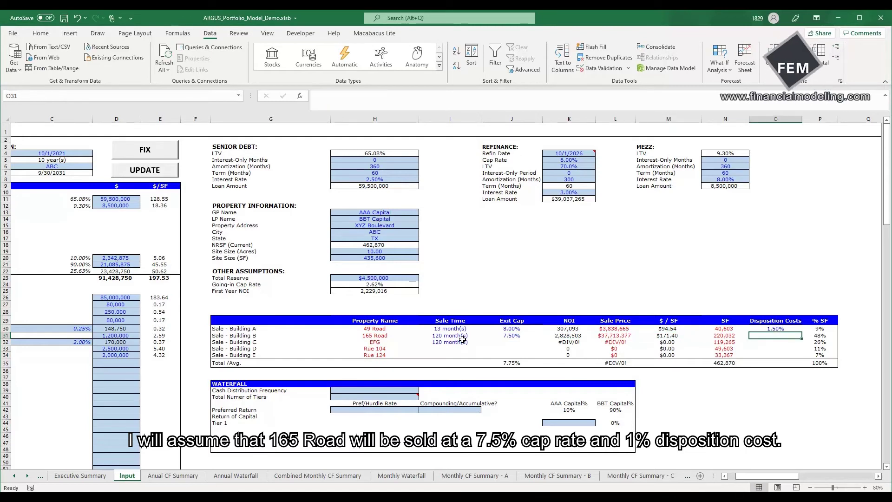
pyautogui.write('1%')
pyautogui.press('Return')
# - Give EFG a 5.25% exit cap and 1% disposition cost
pyautogui.press('Left')
pyautogui.press('Left')
pyautogui.press('Down')
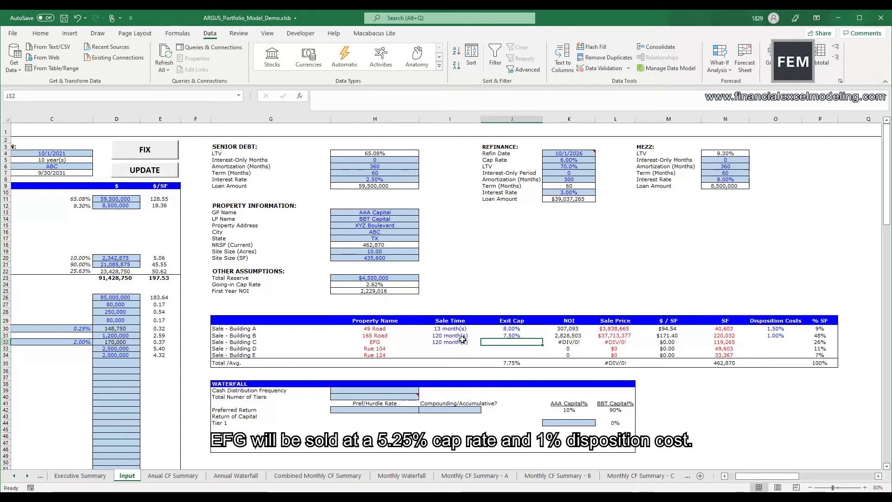
pyautogui.write('5.25%')
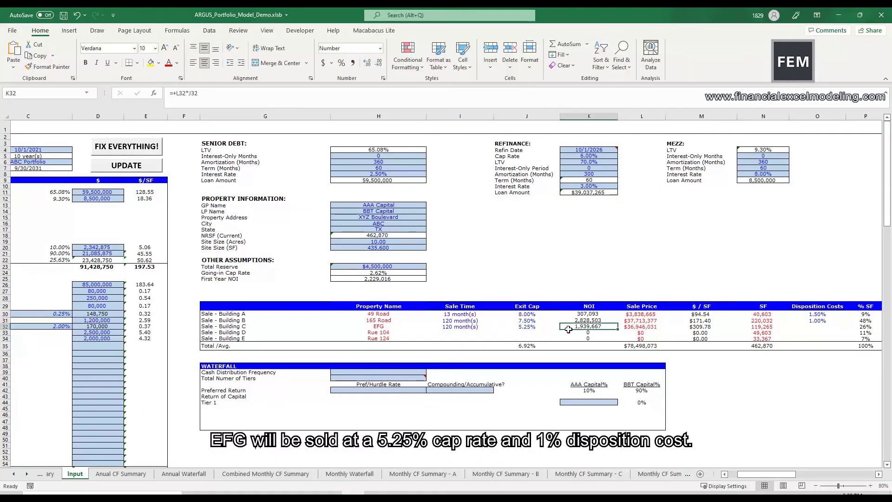
pyautogui.press('Right')
pyautogui.press('Right')
pyautogui.press('Right')
pyautogui.press('Right')
pyautogui.press('Right')
pyautogui.write('1%')
pyautogui.press('Return')
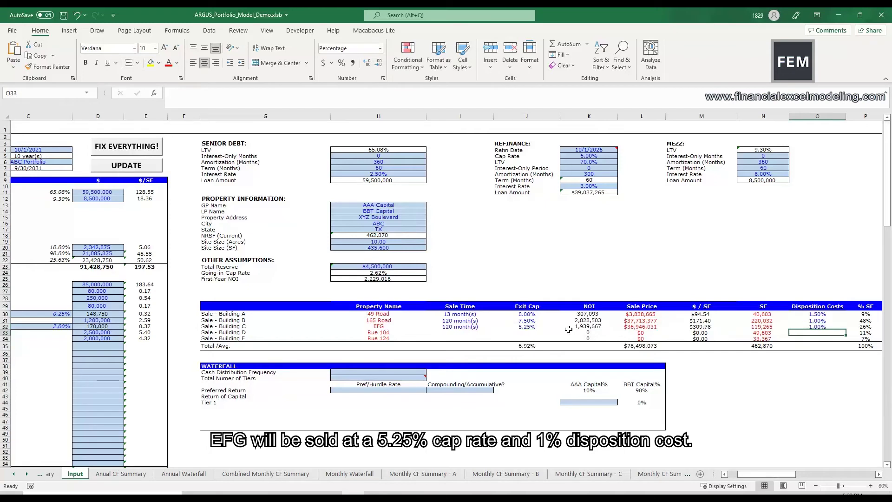
pyautogui.press('Left')
pyautogui.press('Left')
pyautogui.press('Left')
pyautogui.press('Left')
pyautogui.press('Left')
pyautogui.press('Left')
pyautogui.press('Left')
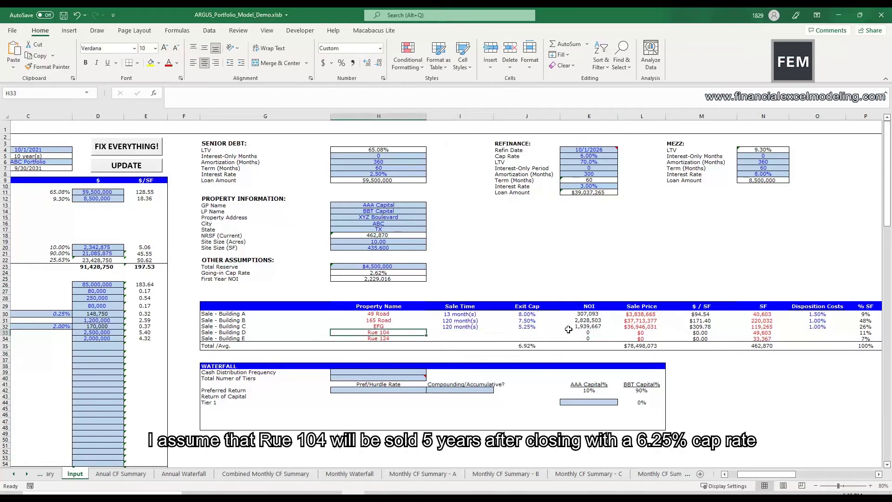
# - Give Rue 104 a 60-month (=5*12) sale time, 6.25% exit cap and 1% disposition cost
pyautogui.press('Right')
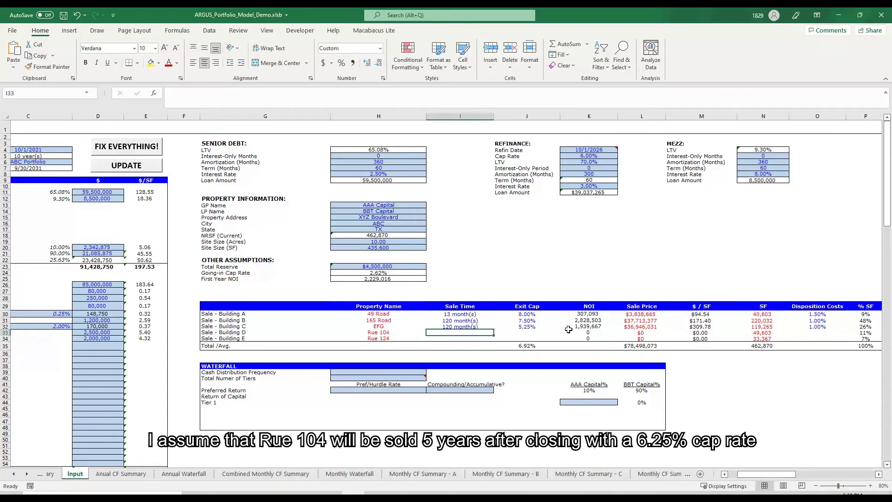
pyautogui.write('+5*12')
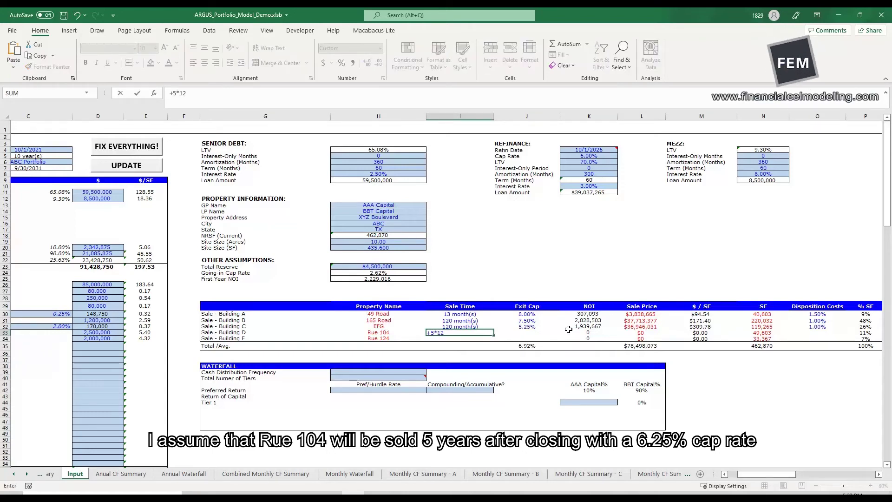
pyautogui.press('Right')
pyautogui.write('6.25')
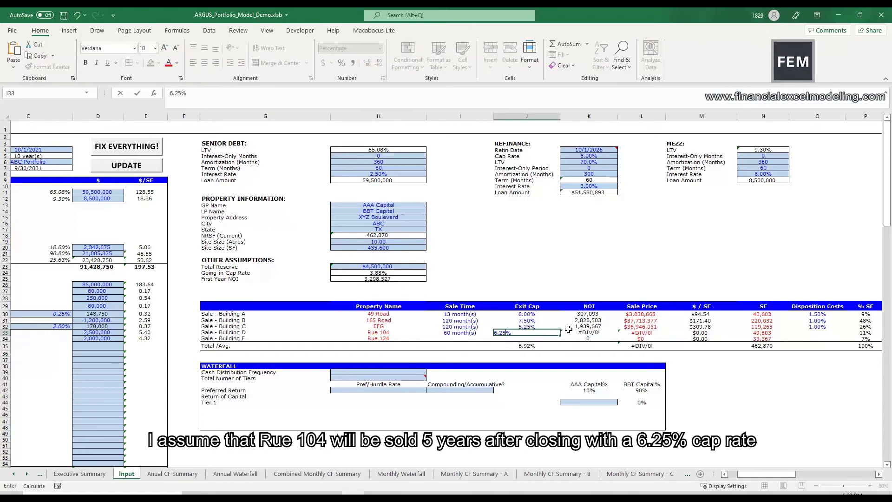
pyautogui.press('Right')
pyautogui.press('Right')
pyautogui.press('Right')
pyautogui.press('Right')
pyautogui.press('Right')
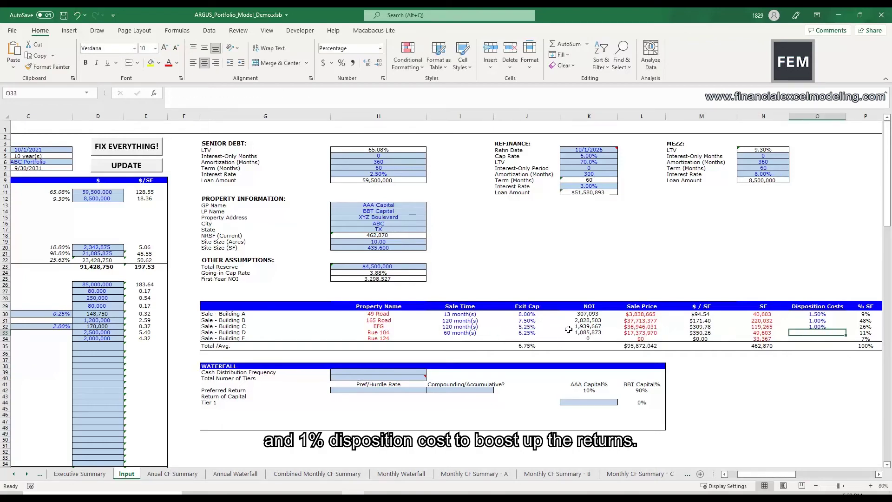
pyautogui.write('1%')
pyautogui.press('Return')
pyautogui.press('Left')
pyautogui.press('Left')
pyautogui.press('Left')
pyautogui.press('Left')
pyautogui.press('Left')
pyautogui.press('Left')
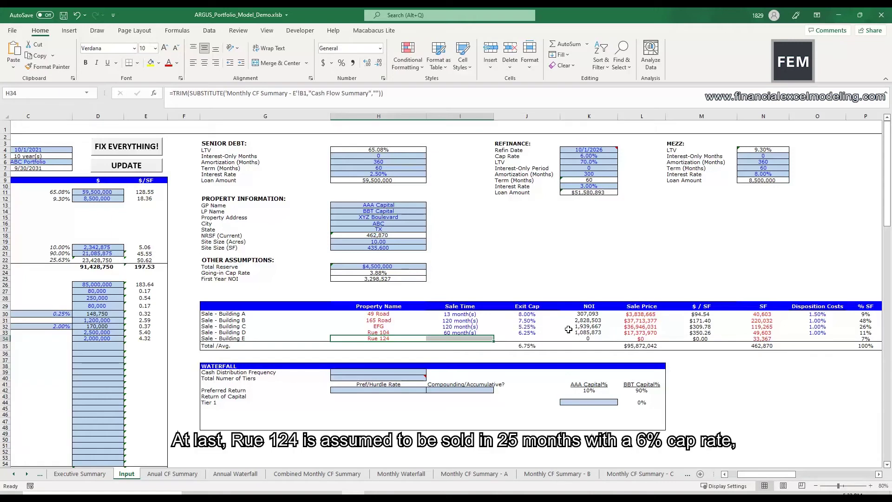
# - Give Rue 124 a 25-month sale time, 6.00% exit cap and 1.50% disposition cost
pyautogui.press('Right')
pyautogui.write('25')
pyautogui.press('Tab')
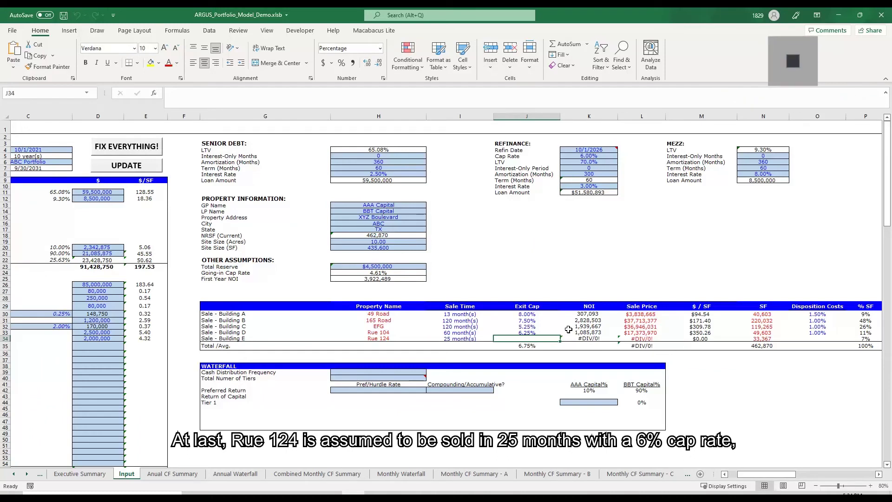
pyautogui.write('6')
pyautogui.press('Tab')
pyautogui.press('Tab')
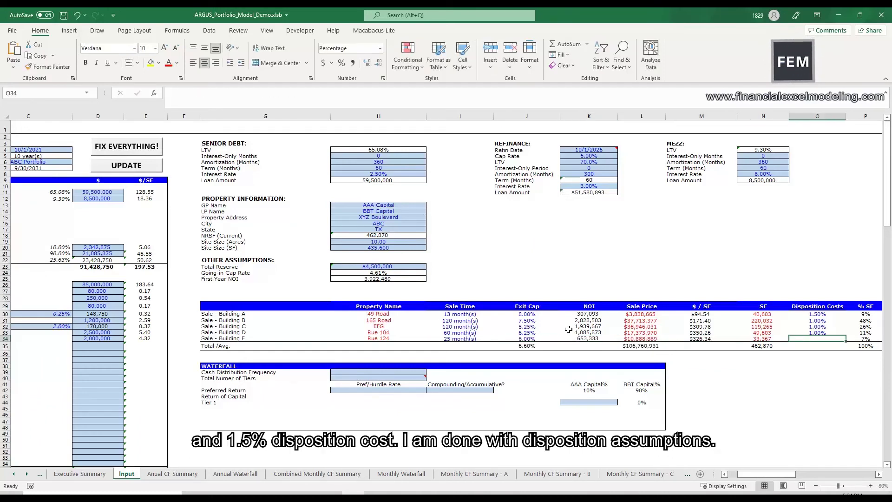
pyautogui.write('1')
pyautogui.press('Return')
pyautogui.press('Down')
pyautogui.press('Down')
pyautogui.press('Left')
pyautogui.press('Left')
pyautogui.press('Left')
pyautogui.press('Left')
pyautogui.press('Left')
pyautogui.press('Left')
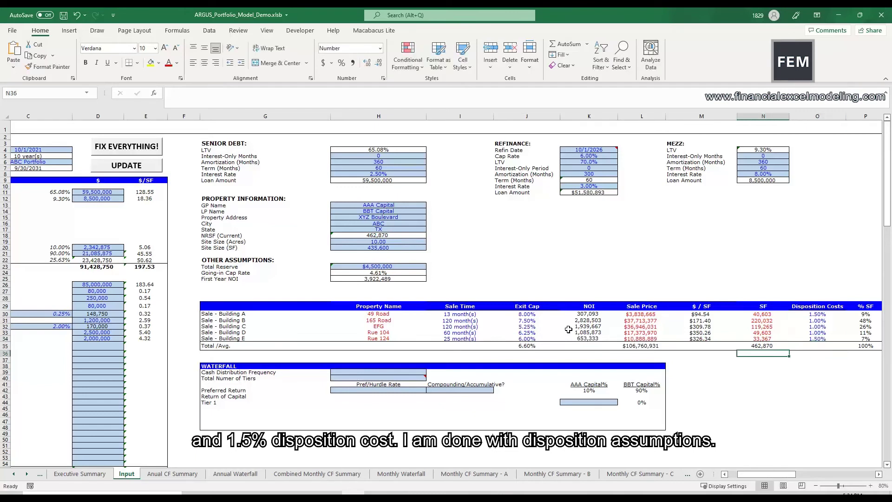
pyautogui.press('Left')
pyautogui.press('Down')
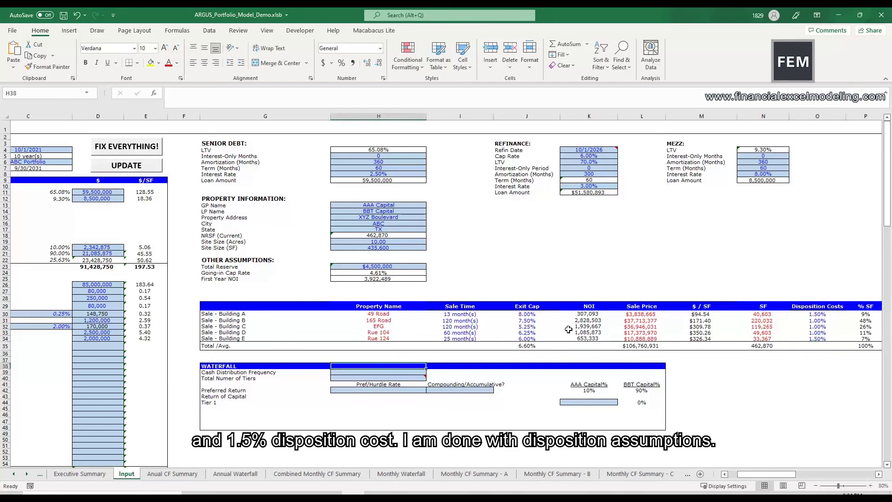
# - Set Monthly cash distributions, 3 waterfall tiers, and an 8% compounding preferred return
pyautogui.click(416, 373)
pyautogui.click(429, 373)
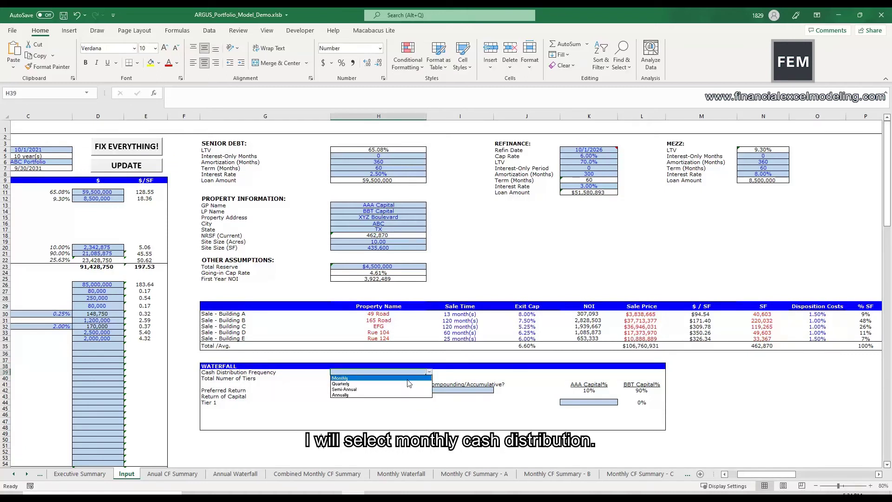
pyautogui.click(407, 379)
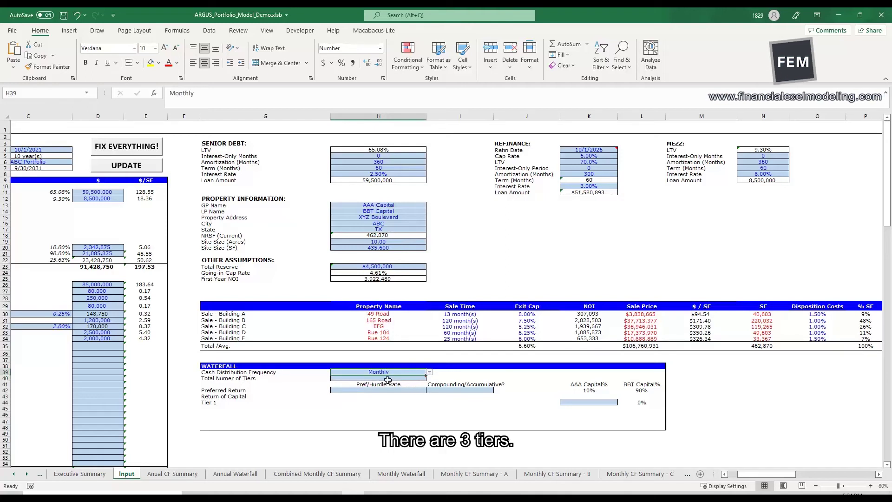
pyautogui.click(388, 380)
pyautogui.write('3')
pyautogui.hotkey('ctrl', 'Return')
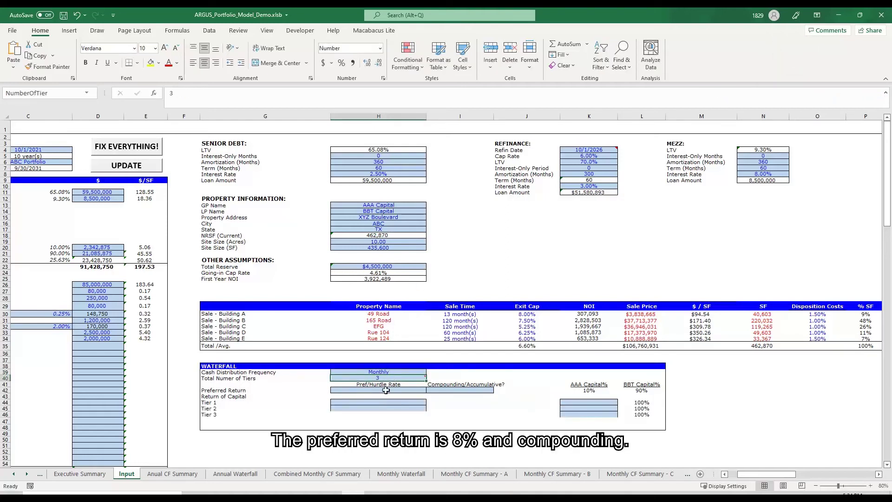
pyautogui.click(387, 391)
pyautogui.write('8%')
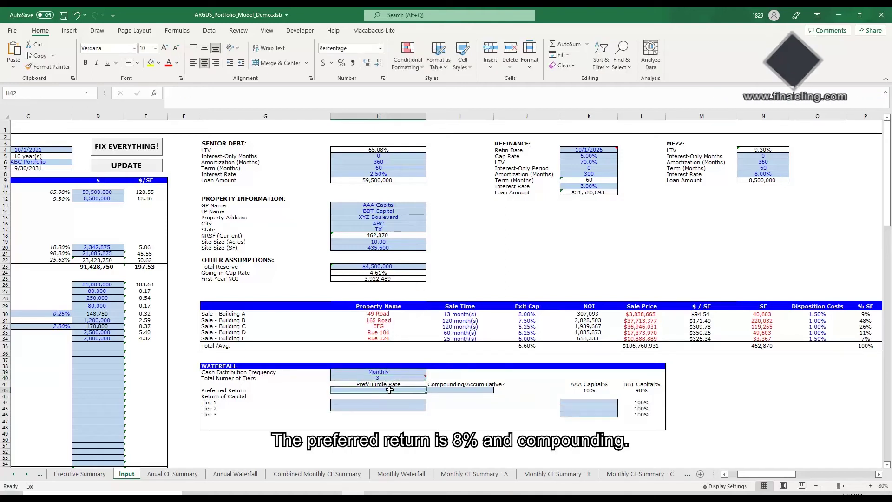
pyautogui.press('Tab')
pyautogui.write('0')
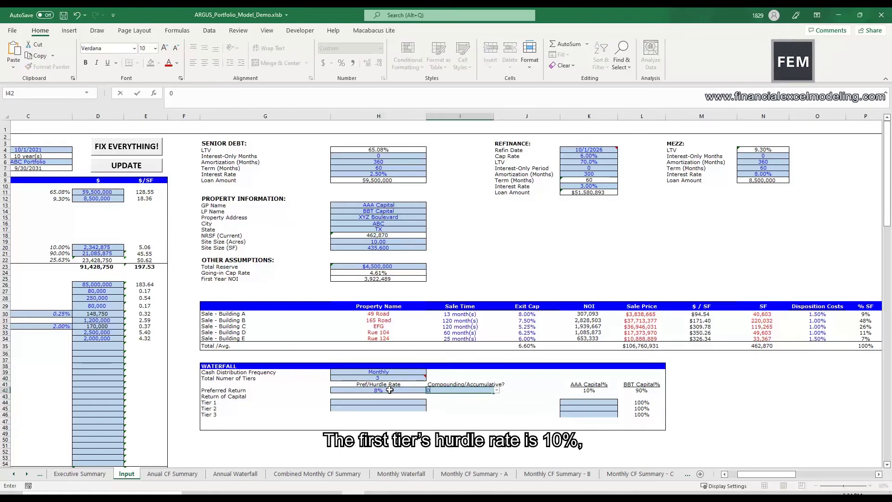
pyautogui.hotkey('ctrl', 'Return')
# - Enter hurdle rates of 10% and 15% with AAA Capital splits of 12%, 15% and 20%
pyautogui.press('Left')
pyautogui.press('Down')
pyautogui.press('Down')
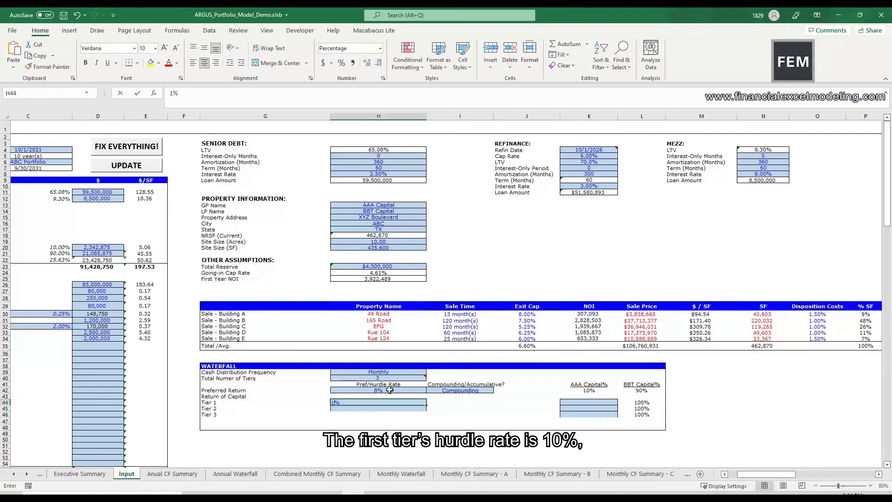
pyautogui.write('10%')
pyautogui.press('Tab')
pyautogui.press('Tab')
pyautogui.press('Tab')
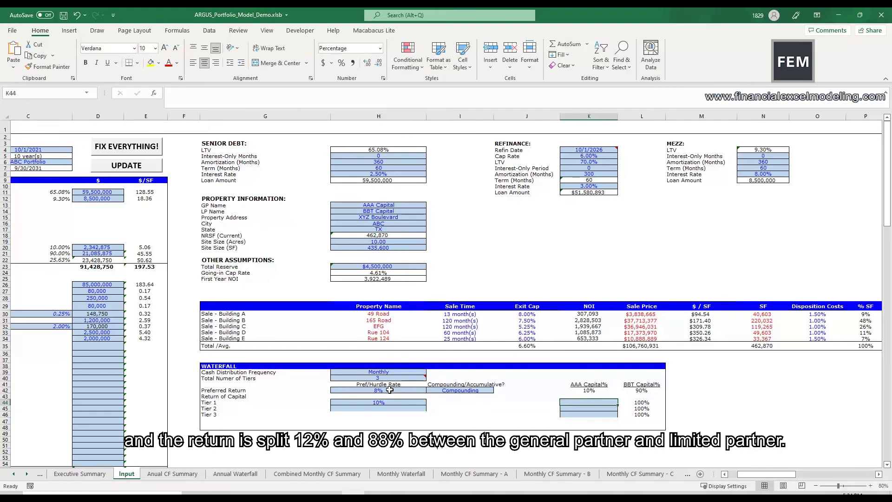
pyautogui.write('12%')
pyautogui.press('Return')
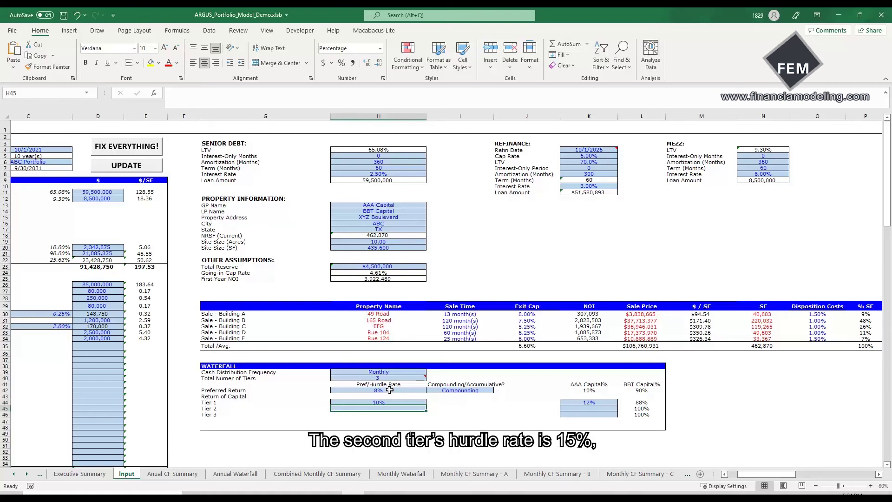
pyautogui.write('15%')
pyautogui.press('Return')
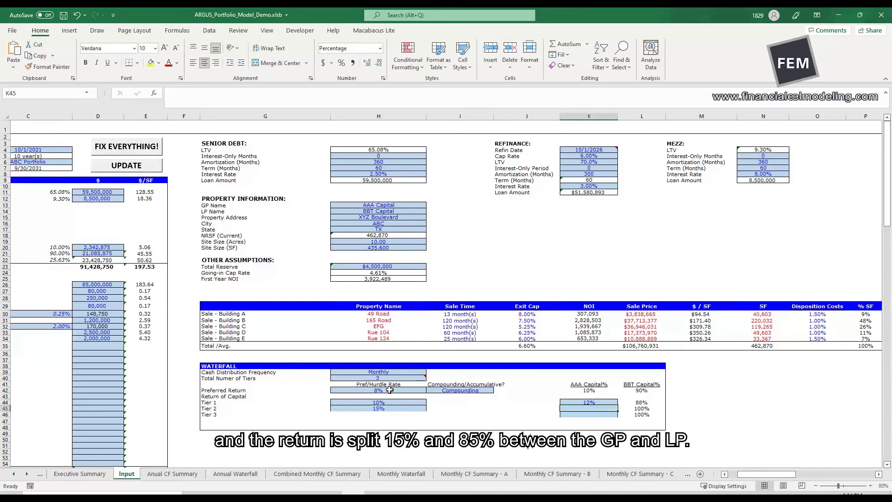
pyautogui.write('15')
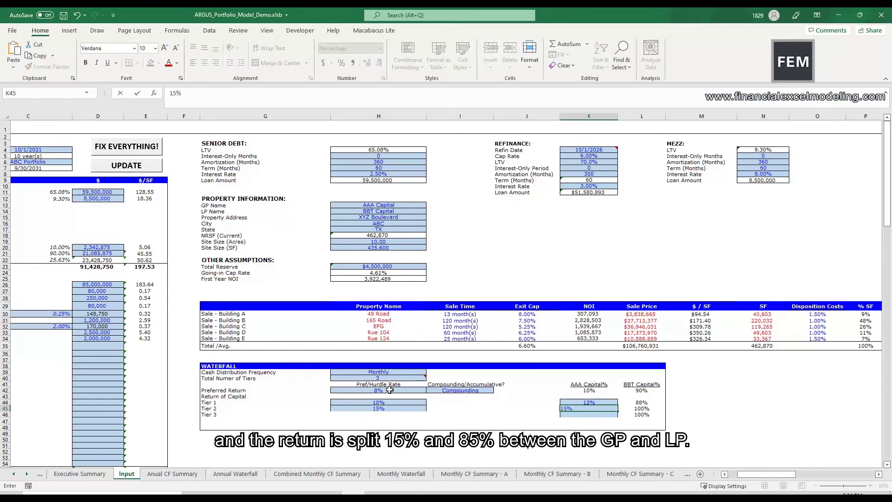
pyautogui.press('Return')
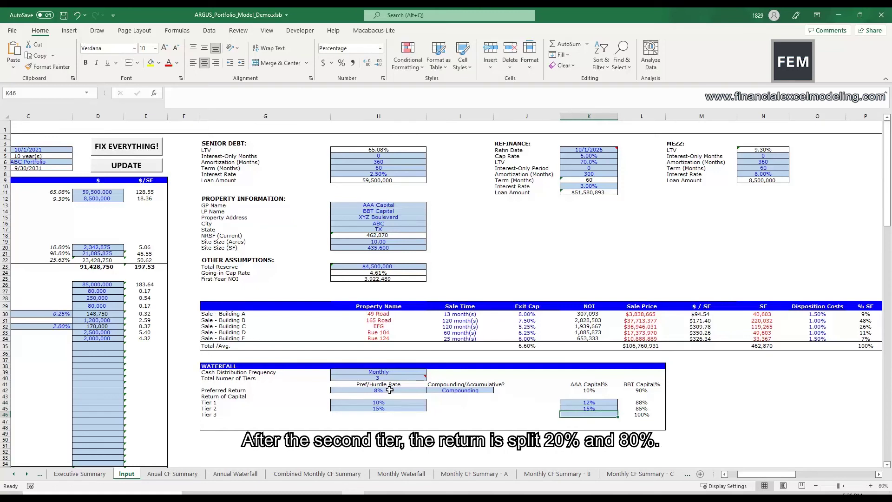
pyautogui.write('20')
pyautogui.hotkey('ctrl', 'Return')
# - Run FIX EVERYTHING! and have it calculate future reserve deposits for the negative cash flows
pyautogui.moveTo(749, 476); pyautogui.dragTo(740, 476)
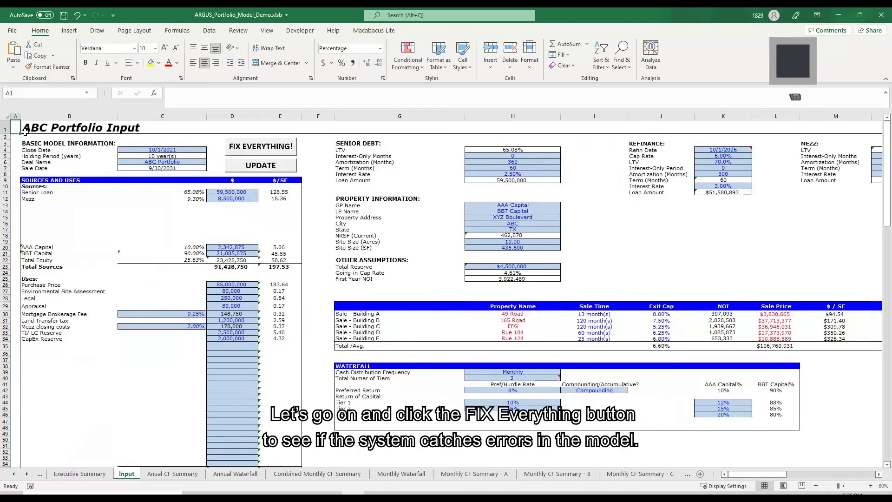
pyautogui.moveTo(38, 131); pyautogui.dragTo(731, 418)
pyautogui.click(270, 148)
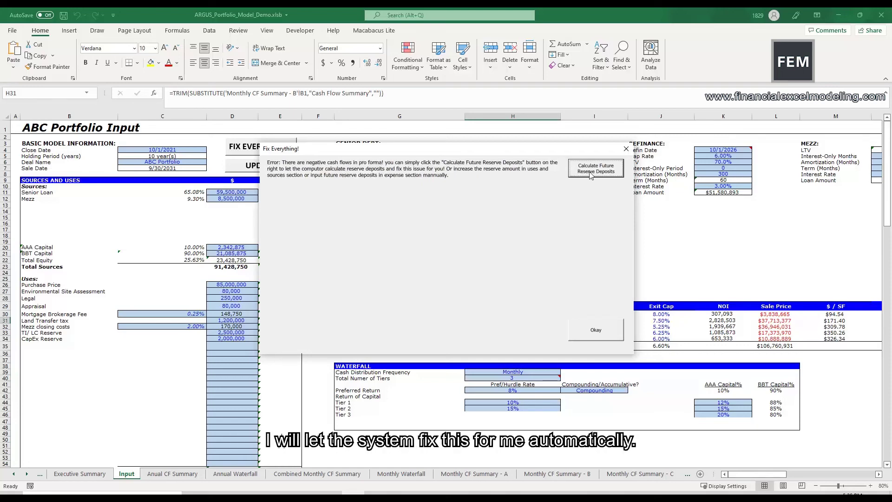
pyautogui.click(590, 173)
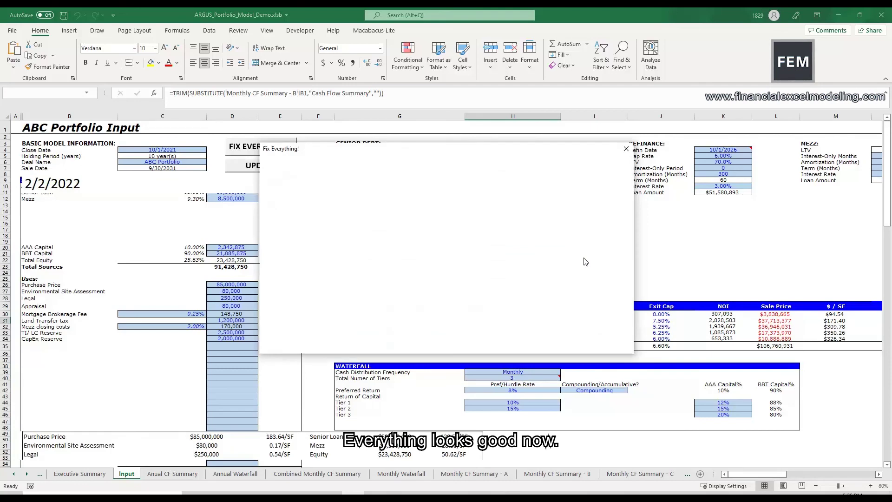
pyautogui.click(597, 330)
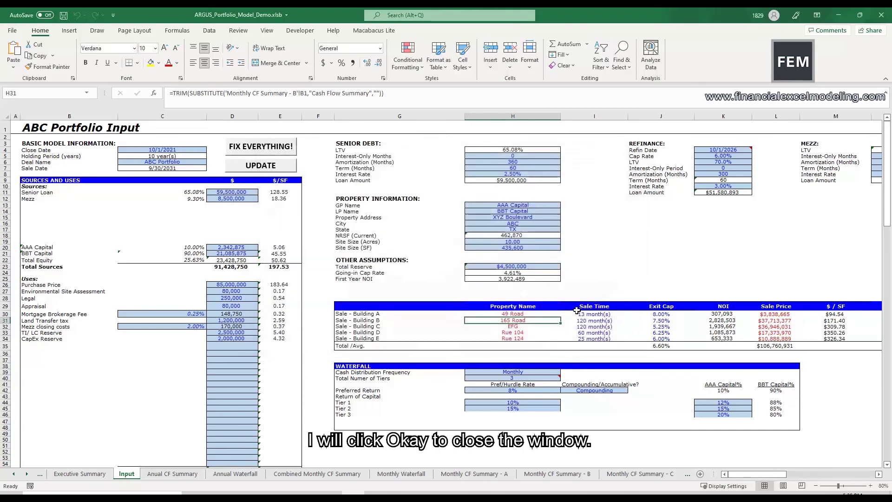
# - Open the Executive Summary sheet and review the Purchase Price Sensitivity table and those below it
pyautogui.click(80, 474)
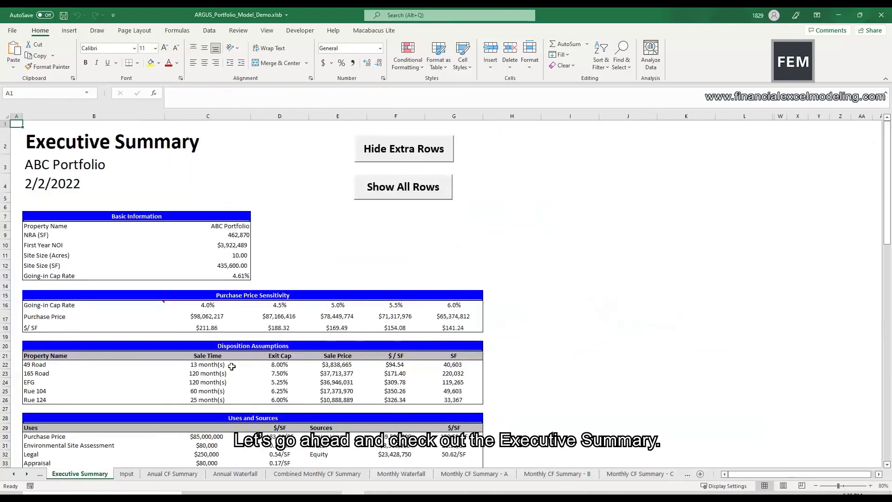
pyautogui.click(316, 336)
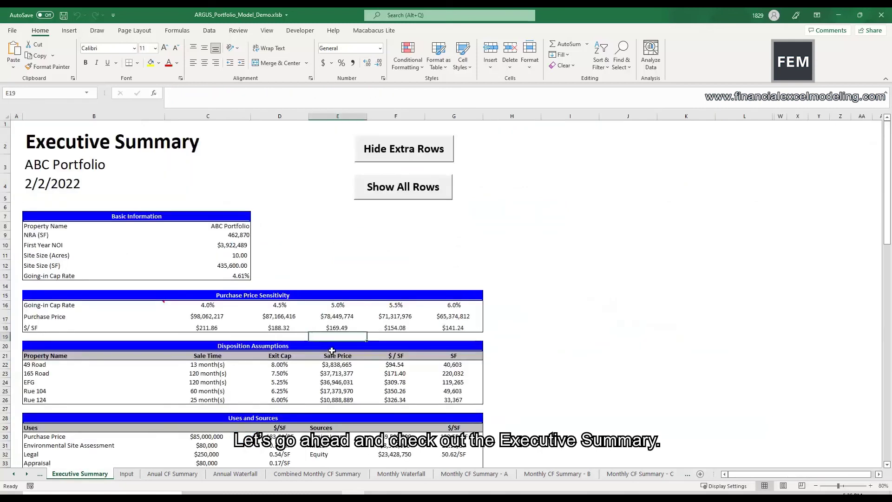
pyautogui.moveTo(55, 297); pyautogui.dragTo(456, 337)
pyautogui.scroll(-2, 70, 349)
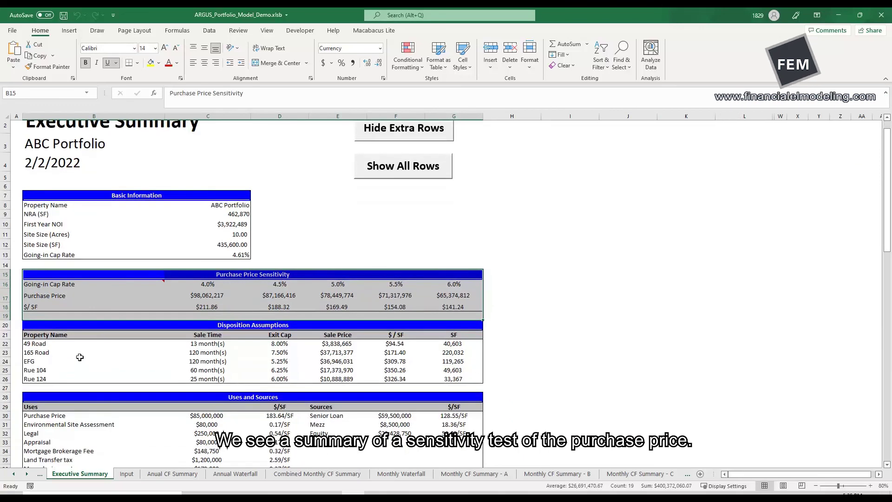
pyautogui.moveTo(55, 329); pyautogui.dragTo(400, 431)
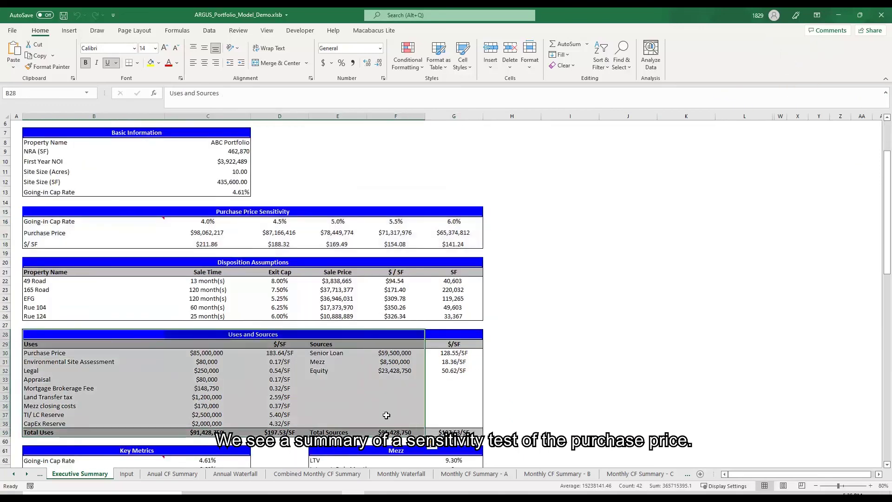
pyautogui.scroll(-5, 152, 367)
pyautogui.scroll(-2, 152, 368)
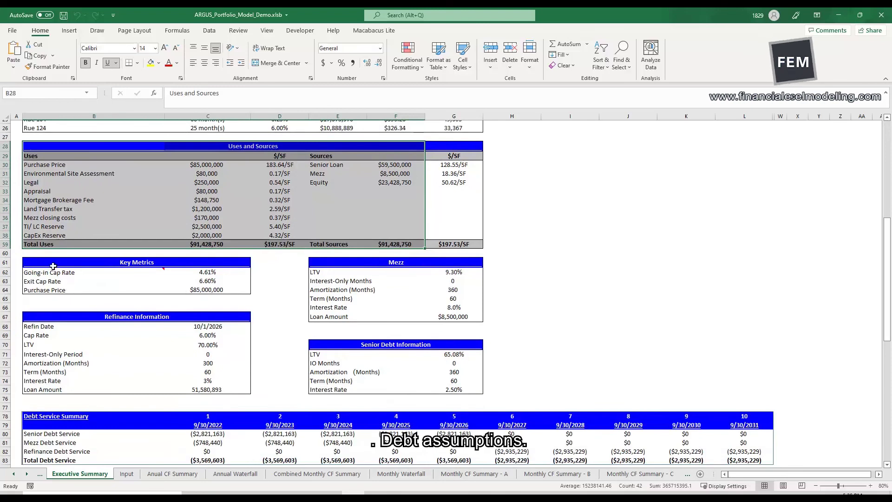
pyautogui.moveTo(69, 263); pyautogui.dragTo(488, 398)
# - Review the Debt Service Summary, partner returns and promote/carried interest analysis tables
pyautogui.scroll(-12, 488, 398)
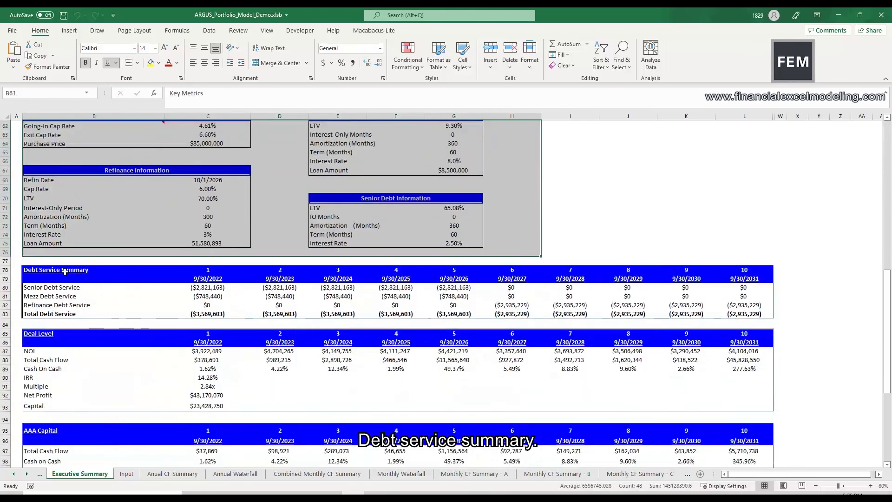
pyautogui.click(48, 268)
pyautogui.click(60, 271)
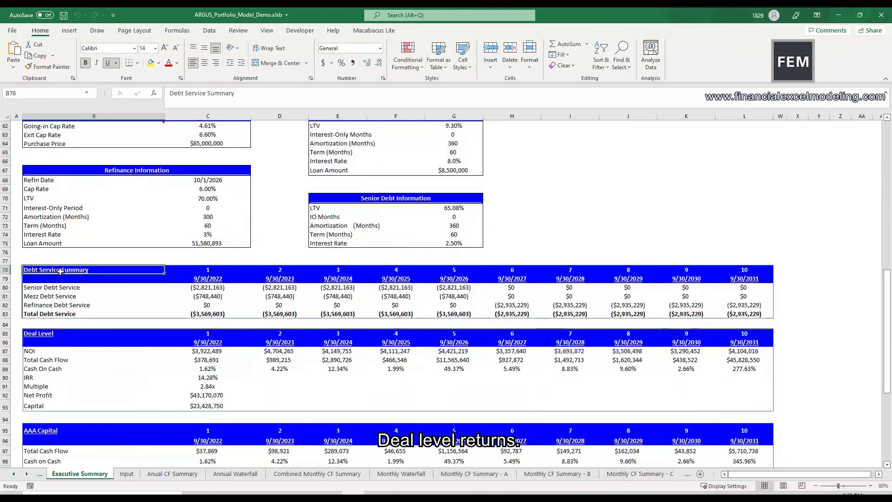
pyautogui.moveTo(61, 271); pyautogui.dragTo(764, 408)
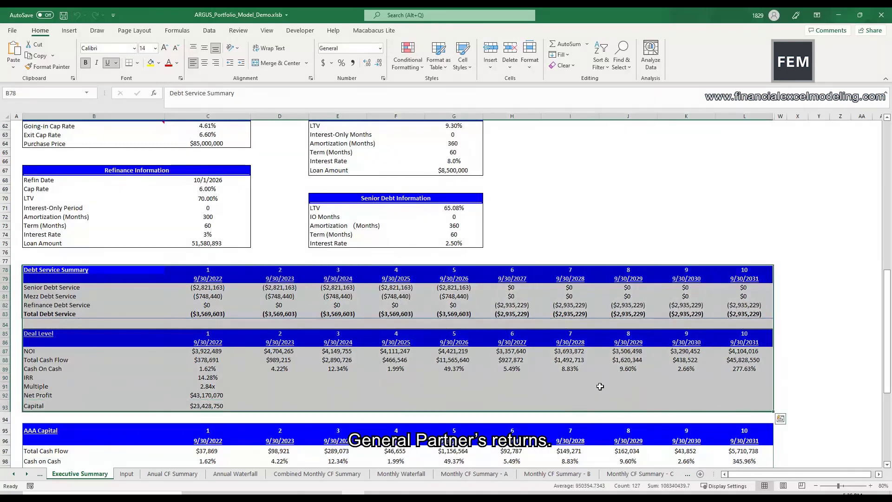
pyautogui.scroll(-2, 567, 391)
pyautogui.scroll(-5, 567, 391)
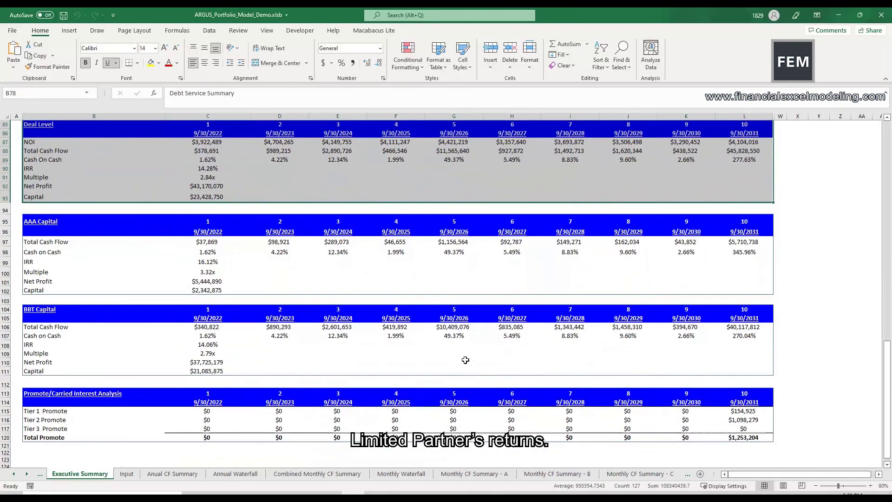
pyautogui.moveTo(32, 223); pyautogui.dragTo(742, 438)
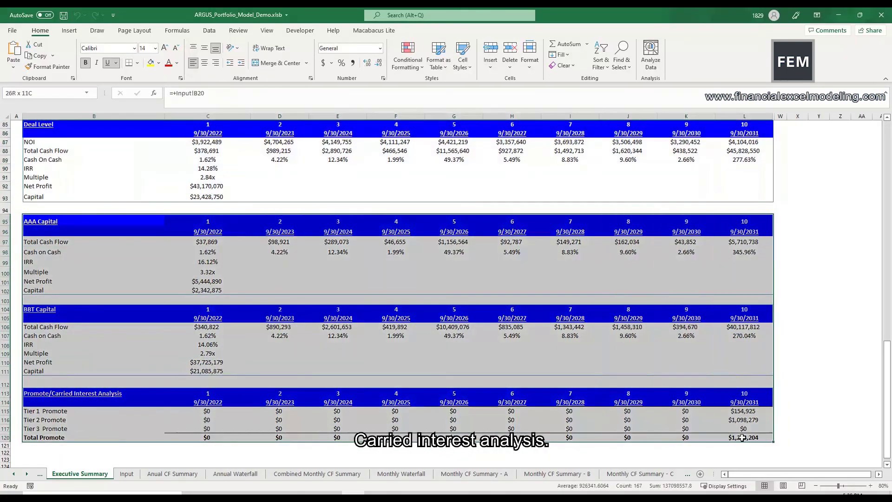